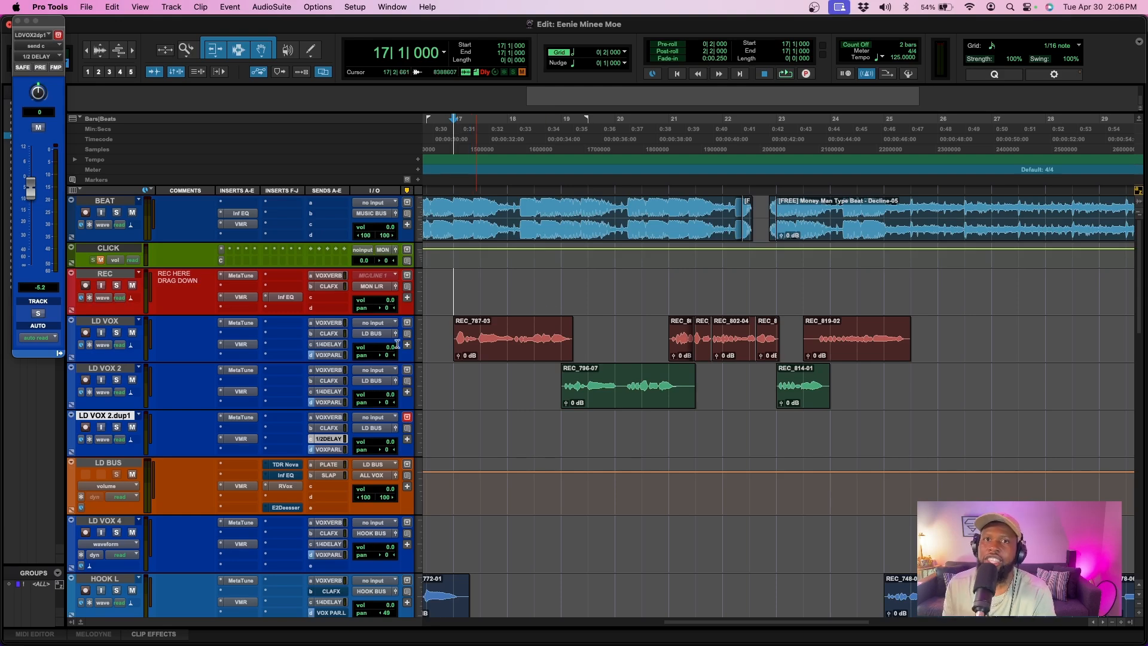
Open the 1/4 DELAY send of the LD VOX 2 track and set its automation mode to latch
{"action": "left_click", "coordinate": [94, 372]}
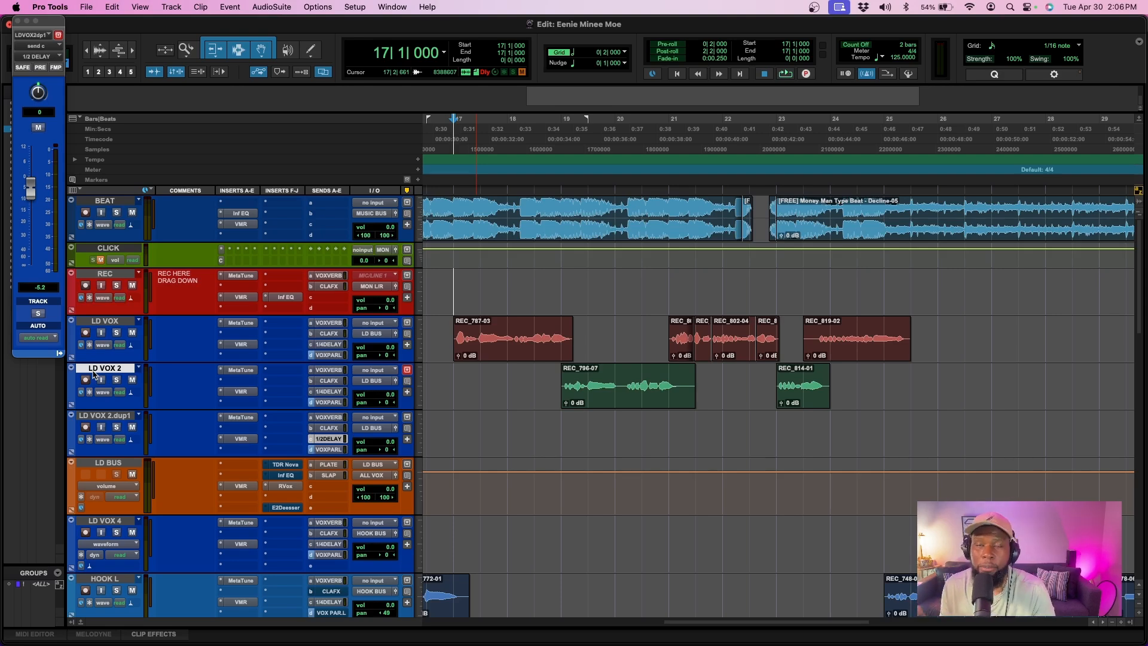
{"action": "left_click", "coordinate": [328, 392]}
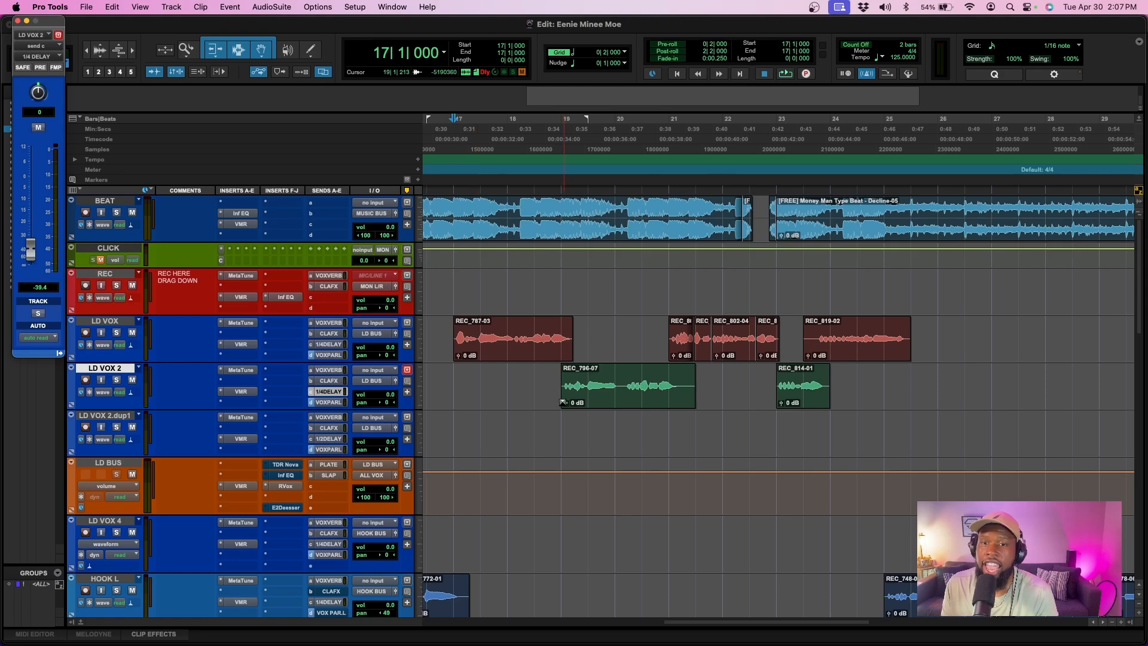
{"action": "left_click", "coordinate": [35, 338]}
{"action": "left_click", "coordinate": [40, 359]}
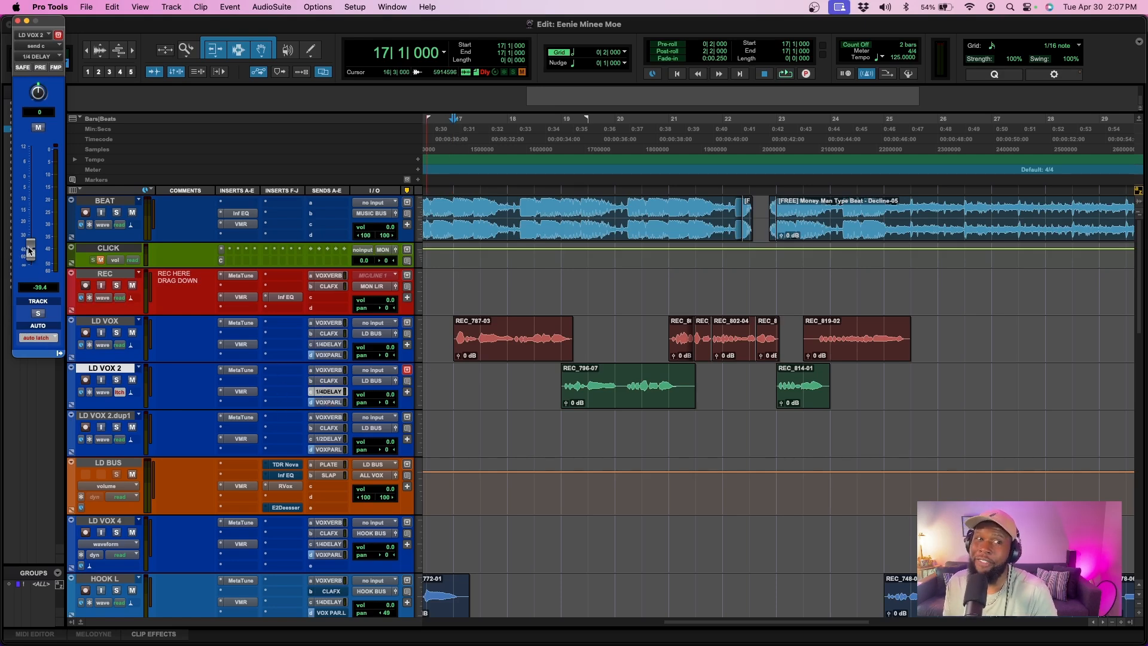
Record 1/4 DELAY send level rides on LD VOX 2 during playback from 18|3|000, and set the automation mode to read
{"action": "left_click", "coordinate": [533, 282]}
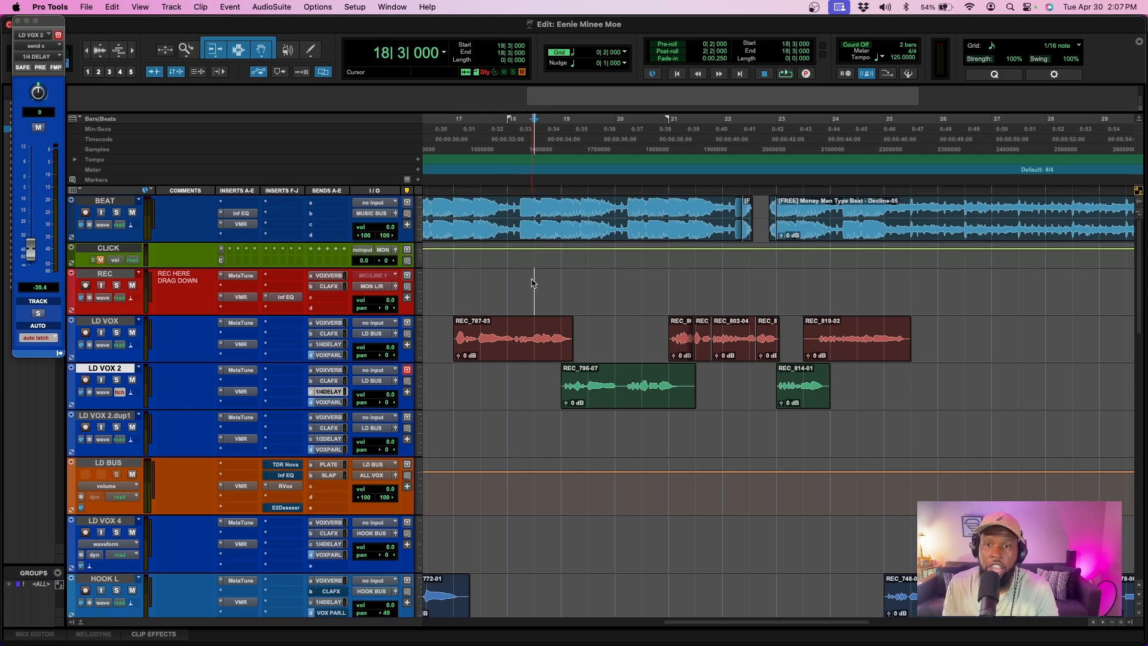
{"action": "key", "text": "space"}
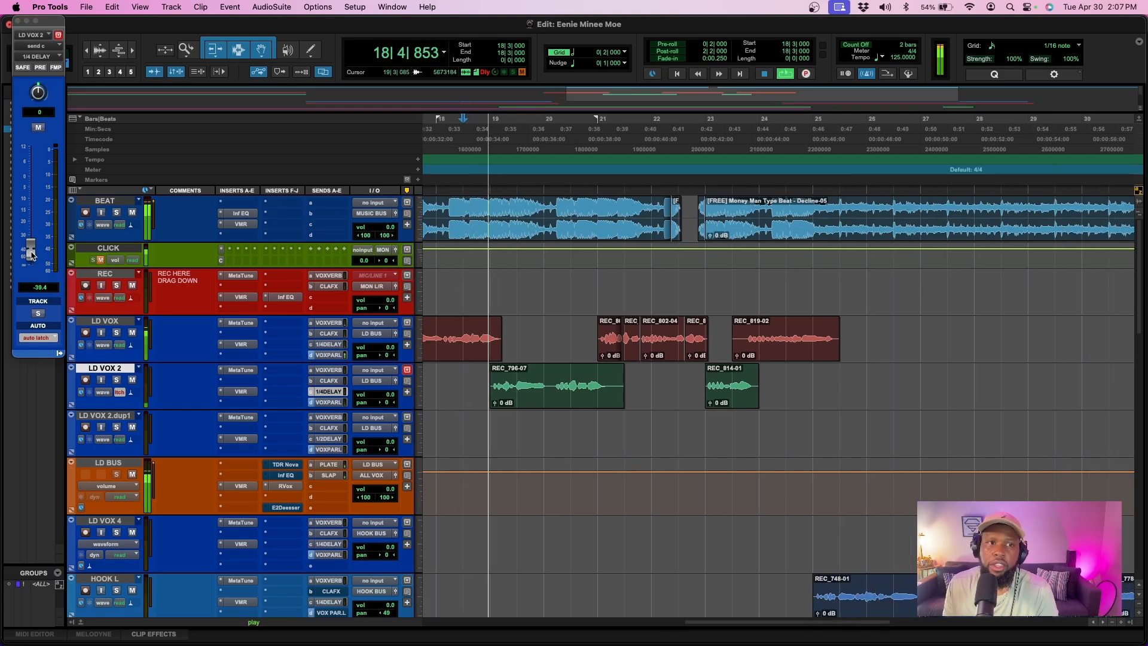
{"action": "mouse_move", "coordinate": [33, 251]}
{"action": "left_mouse_down"}
{"action": "mouse_move", "coordinate": [34, 185]}
{"action": "mouse_move", "coordinate": [30, 244]}
{"action": "left_mouse_up"}
{"action": "key", "text": "space"}
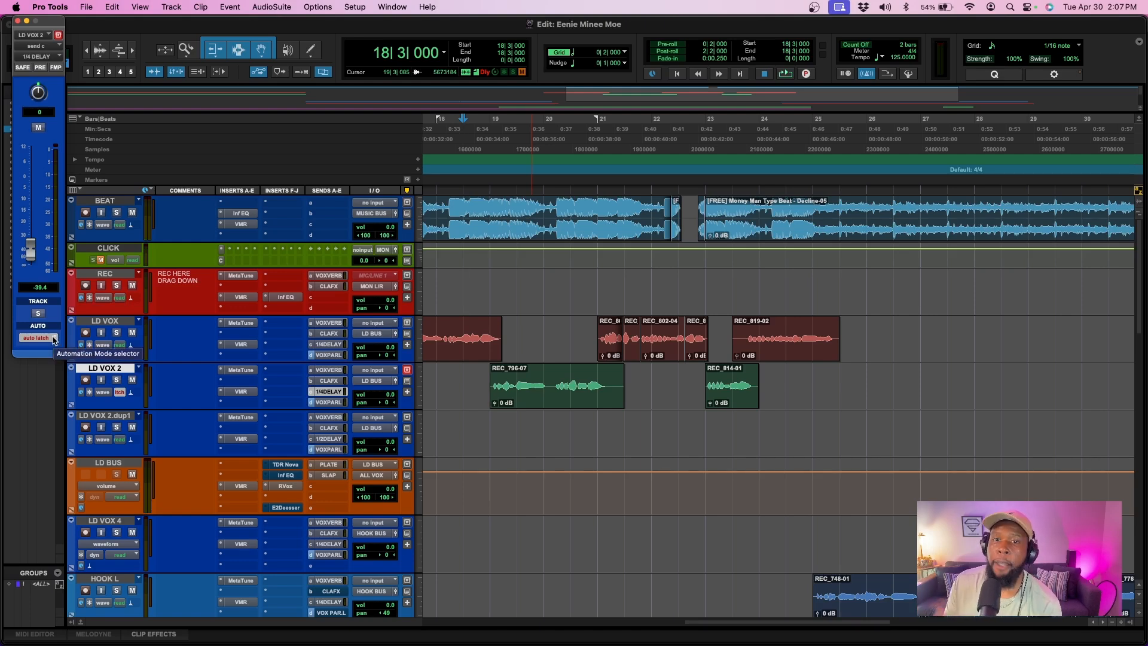
{"action": "left_click", "coordinate": [54, 338]}
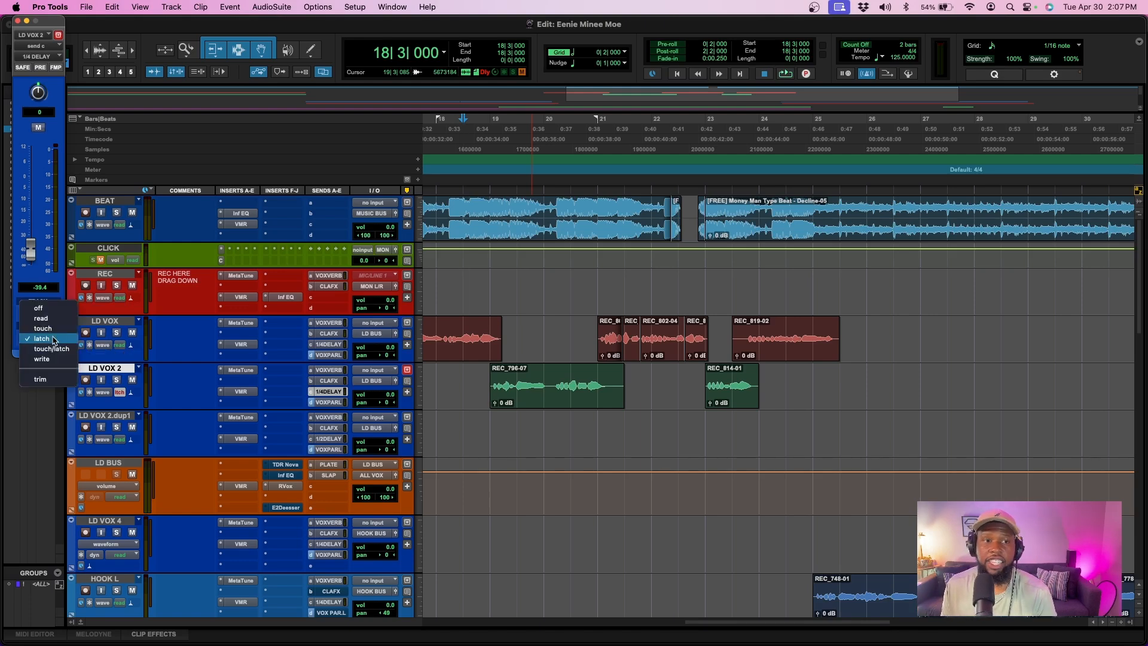
{"action": "left_click", "coordinate": [39, 315]}
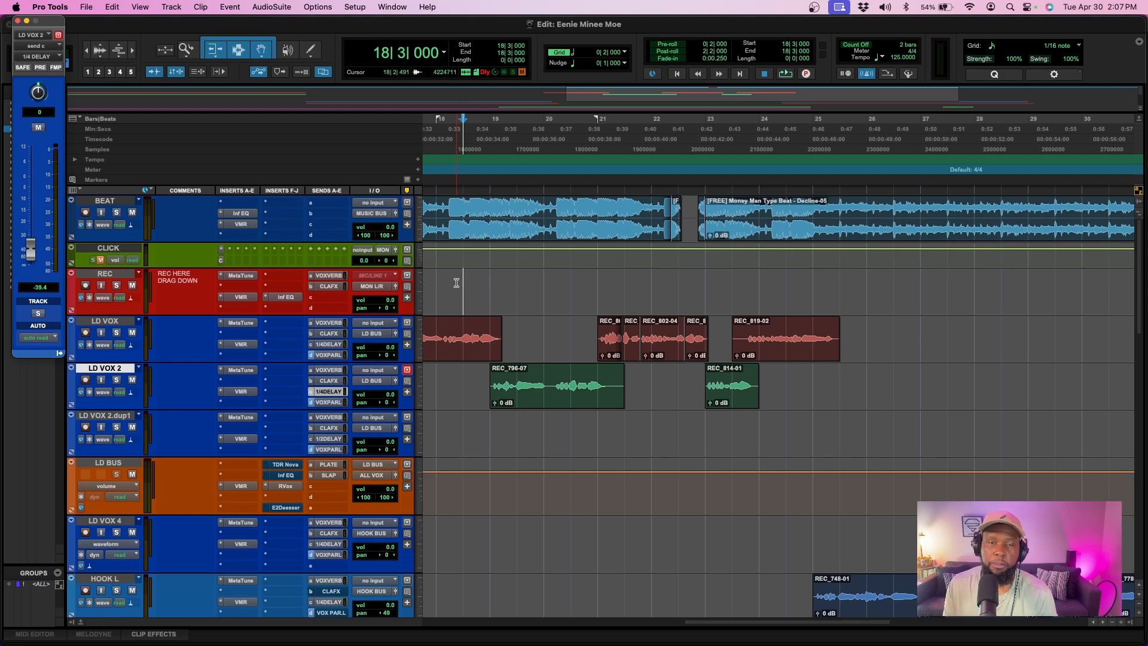
Play back the recorded delay throws and display the 1/4 DELAY send level automation on LD VOX 2
{"action": "key", "text": "space"}
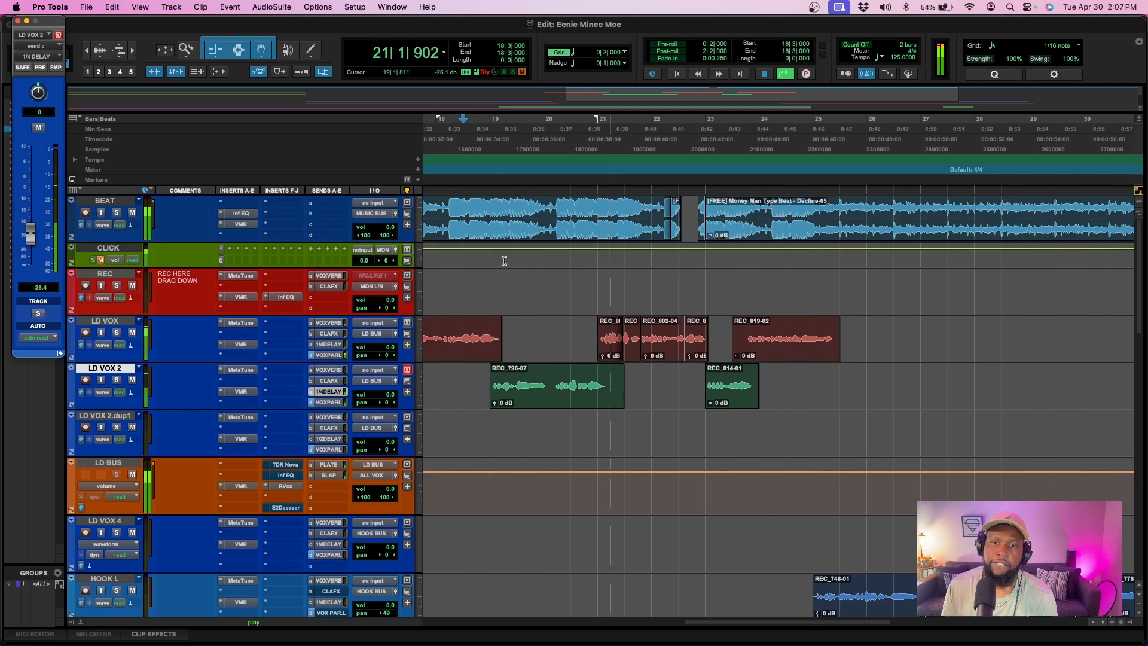
{"action": "key", "text": "space"}
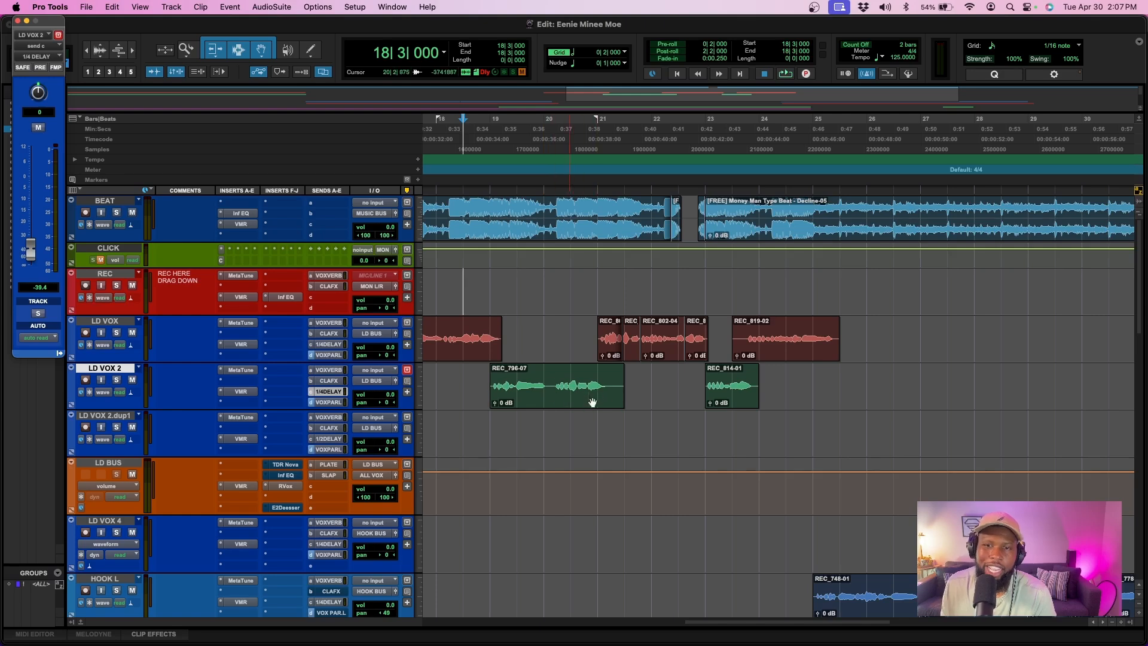
{"action": "left_click", "coordinate": [107, 393]}
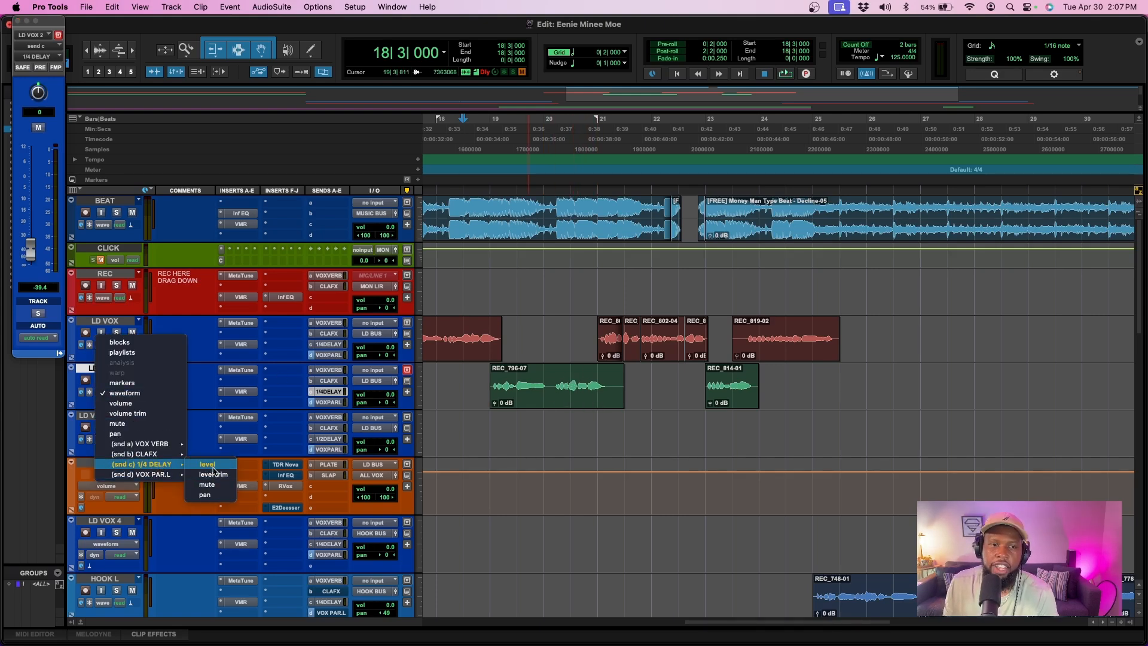
{"action": "left_click", "coordinate": [499, 355]}
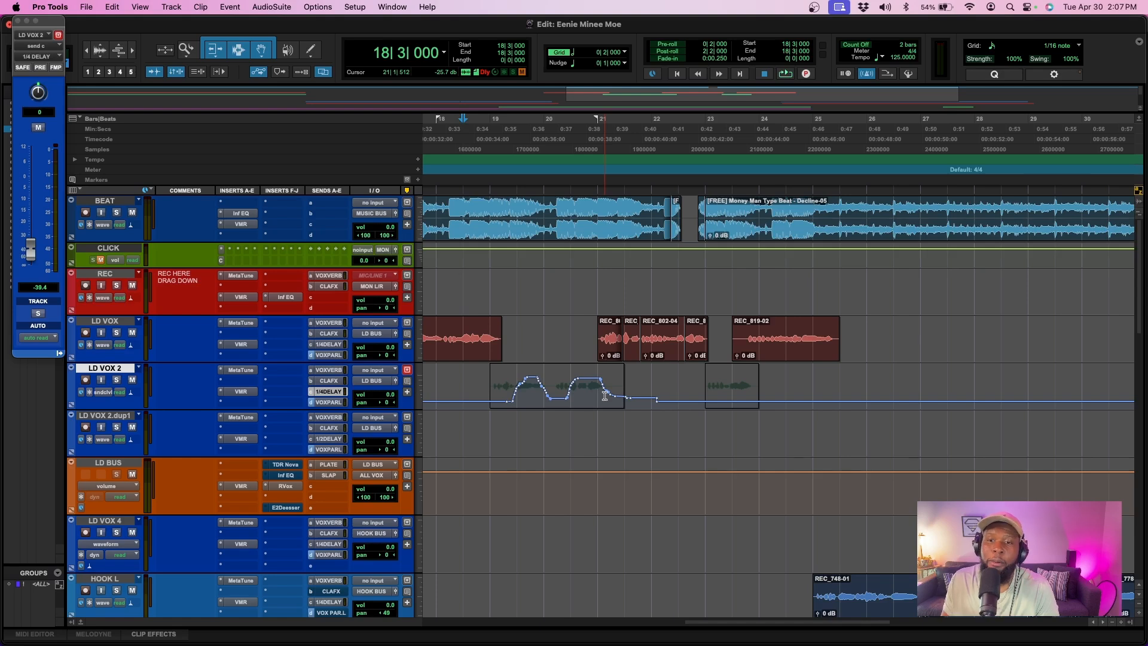
Remove the recorded 1/4 DELAY level automation from LD VOX 2 and return the track to waveform view
{"action": "left_click", "coordinate": [679, 390]}
{"action": "left_click_drag", "start_coordinate": [667, 397], "coordinate": [778, 378]}
{"action": "left_click", "coordinate": [778, 377]}
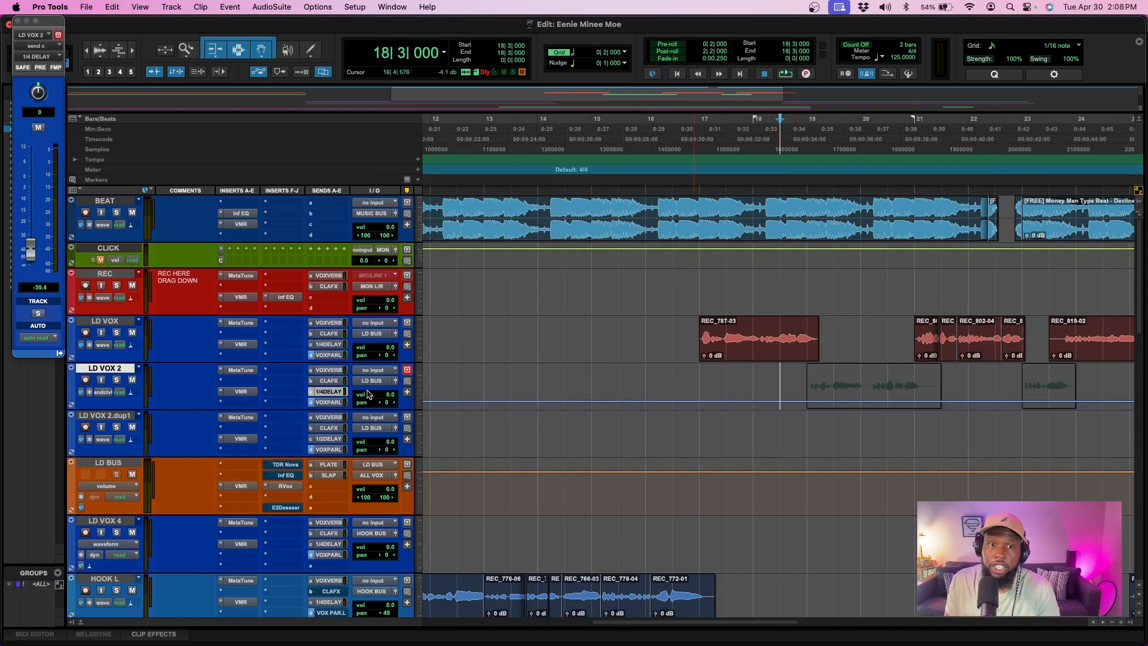
{"action": "left_click", "coordinate": [103, 389]}
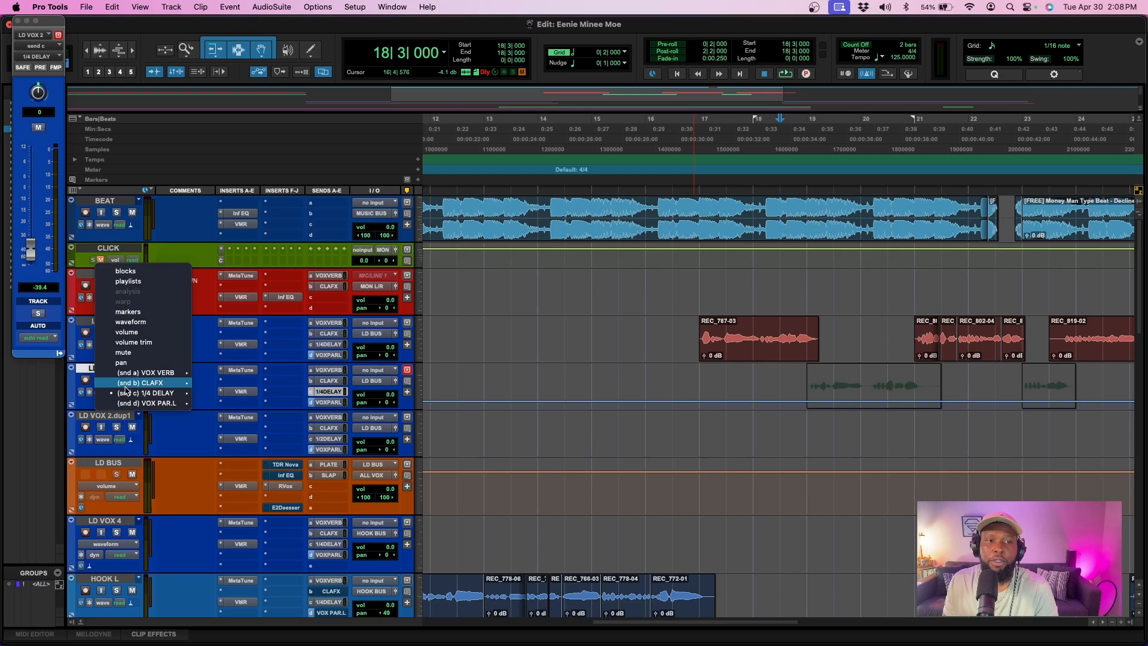
{"action": "left_click", "coordinate": [120, 330]}
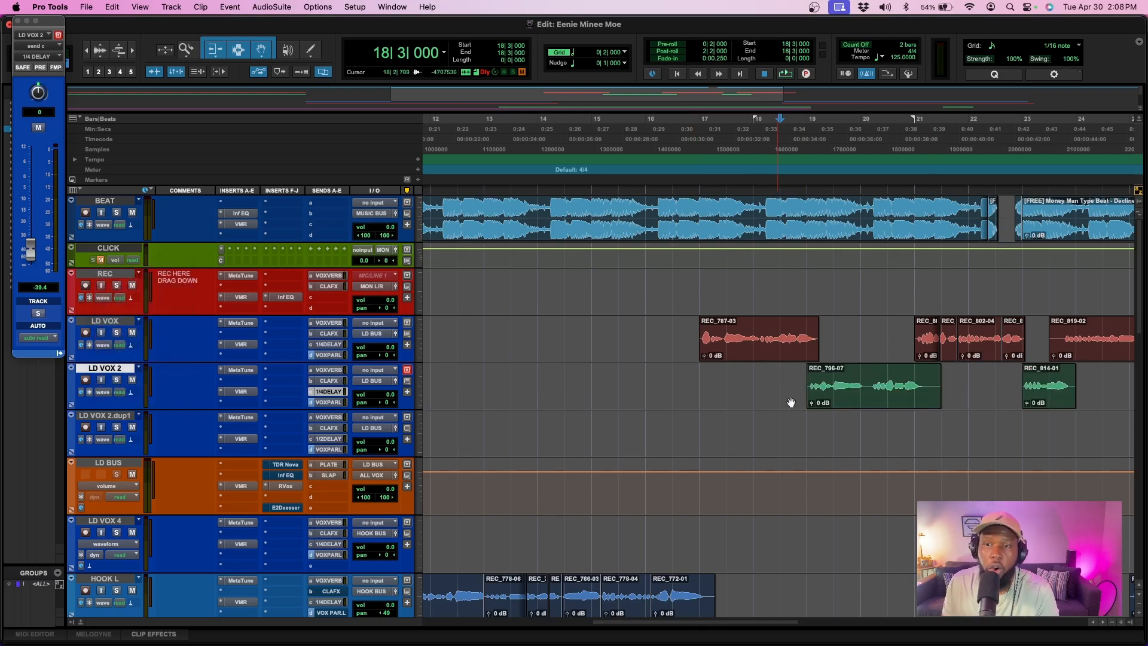
Duplicate the LD VOX 2 track once with its inserts, sends, markers and group assignments, inserted after the selected track
{"action": "right_click", "coordinate": [125, 366]}
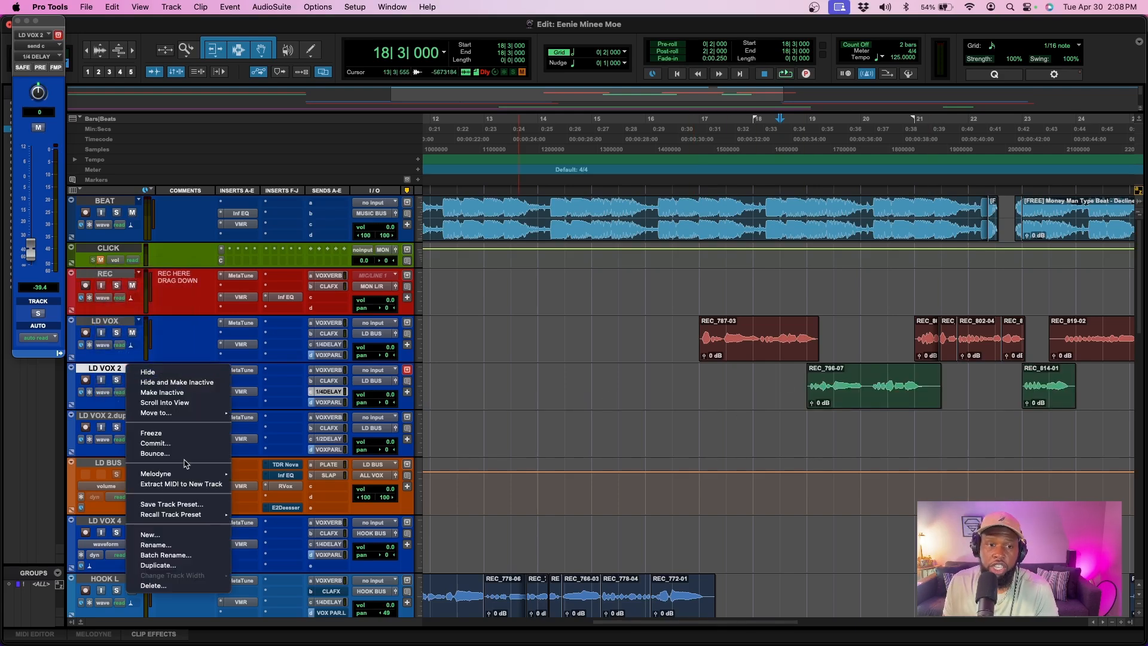
{"action": "left_click", "coordinate": [173, 568]}
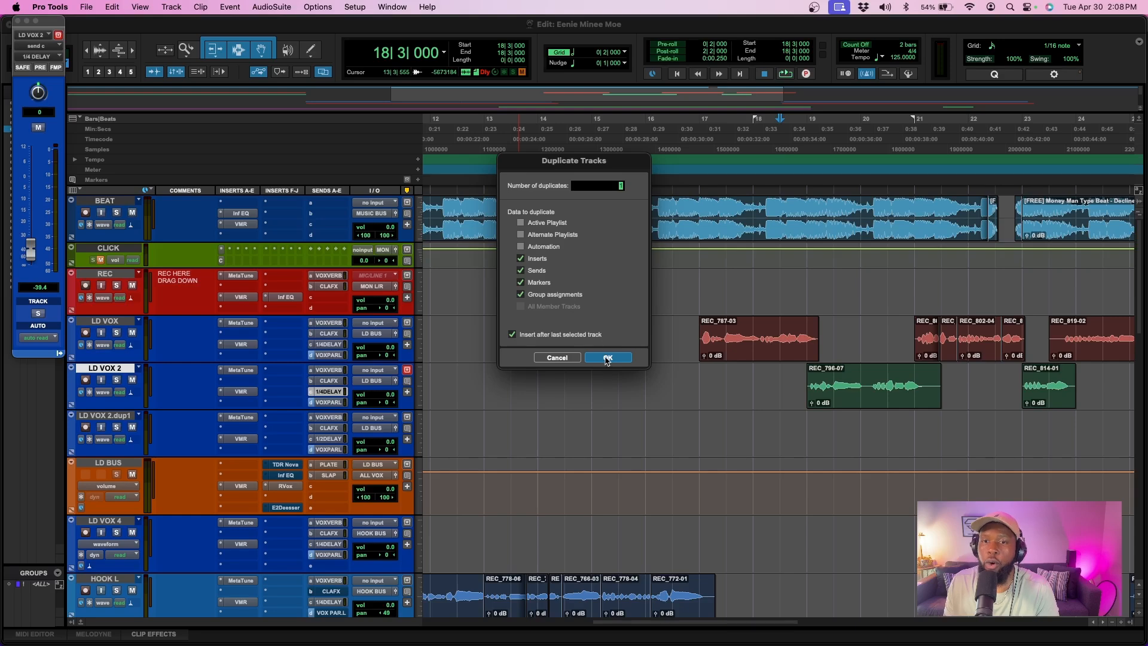
{"action": "key", "text": "Return"}
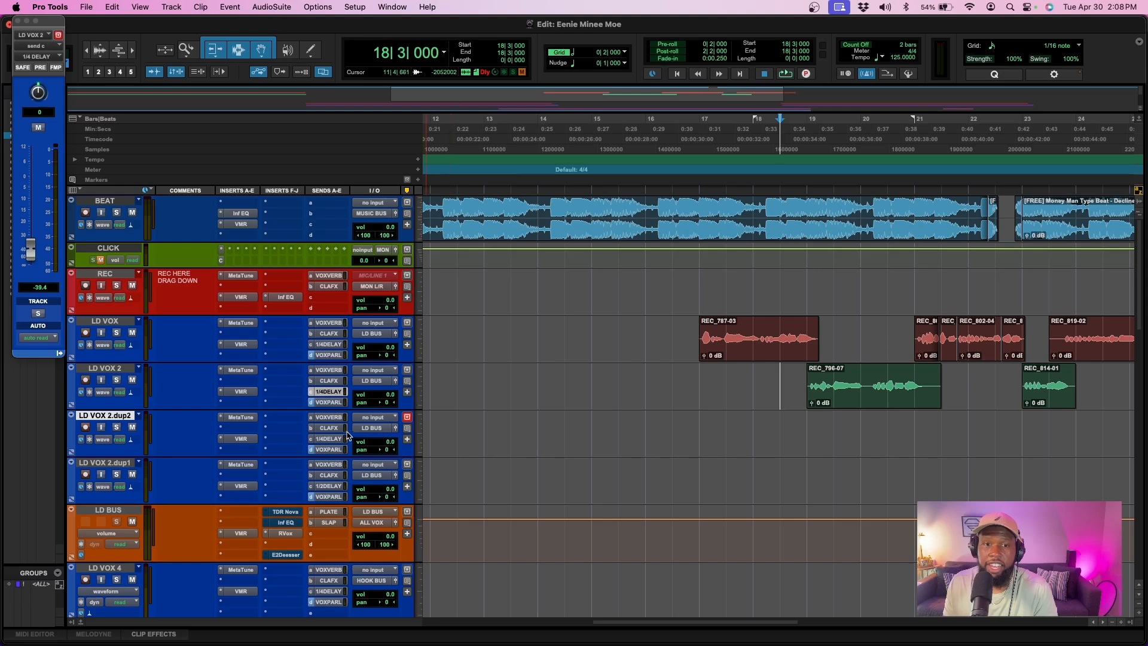
Route send C of the duplicated LD VOX 2 track to the 1/2 DELAY stereo bus and set its level to -5.2 dB
{"action": "left_click", "coordinate": [312, 443]}
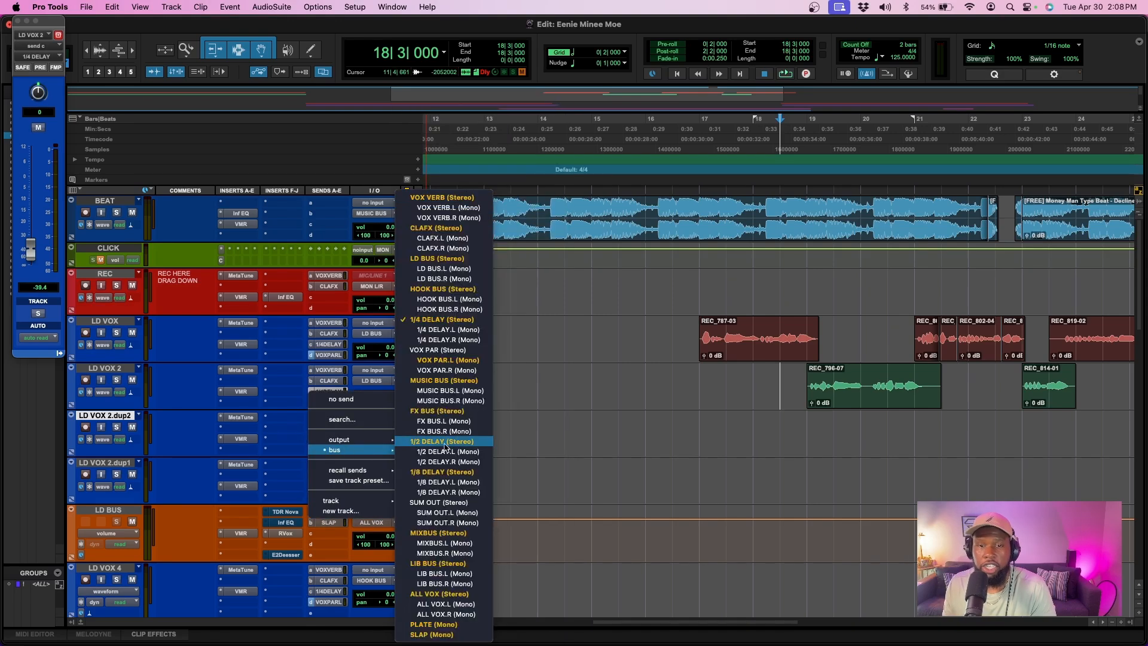
{"action": "left_click", "coordinate": [442, 447]}
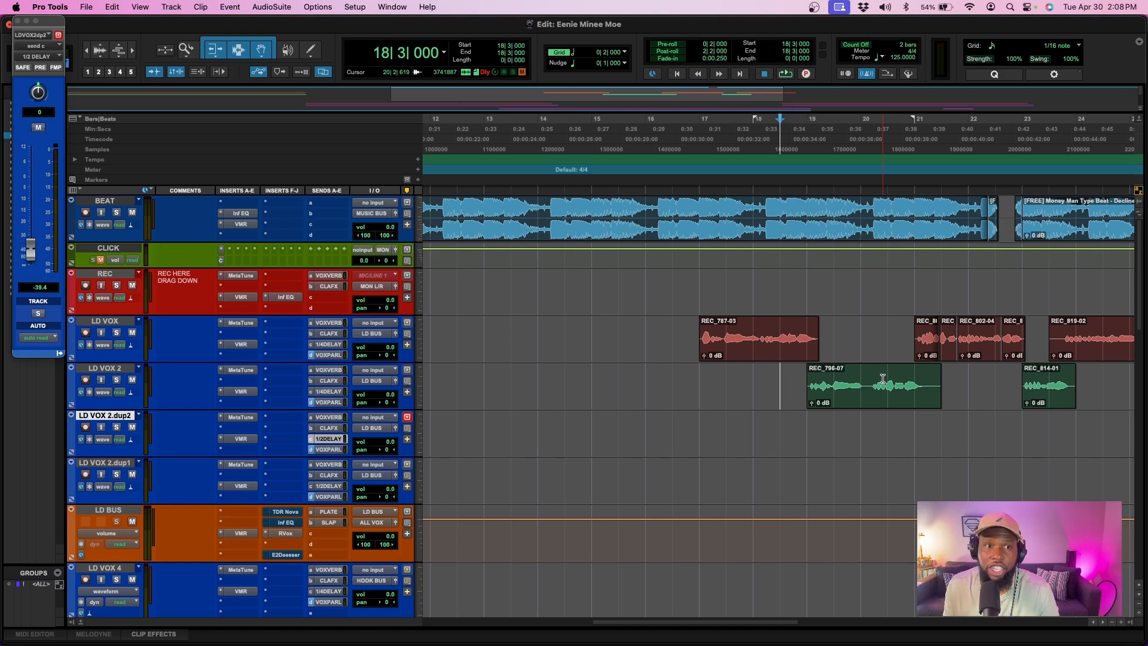
{"action": "left_click_drag", "start_coordinate": [28, 256], "coordinate": [31, 195]}
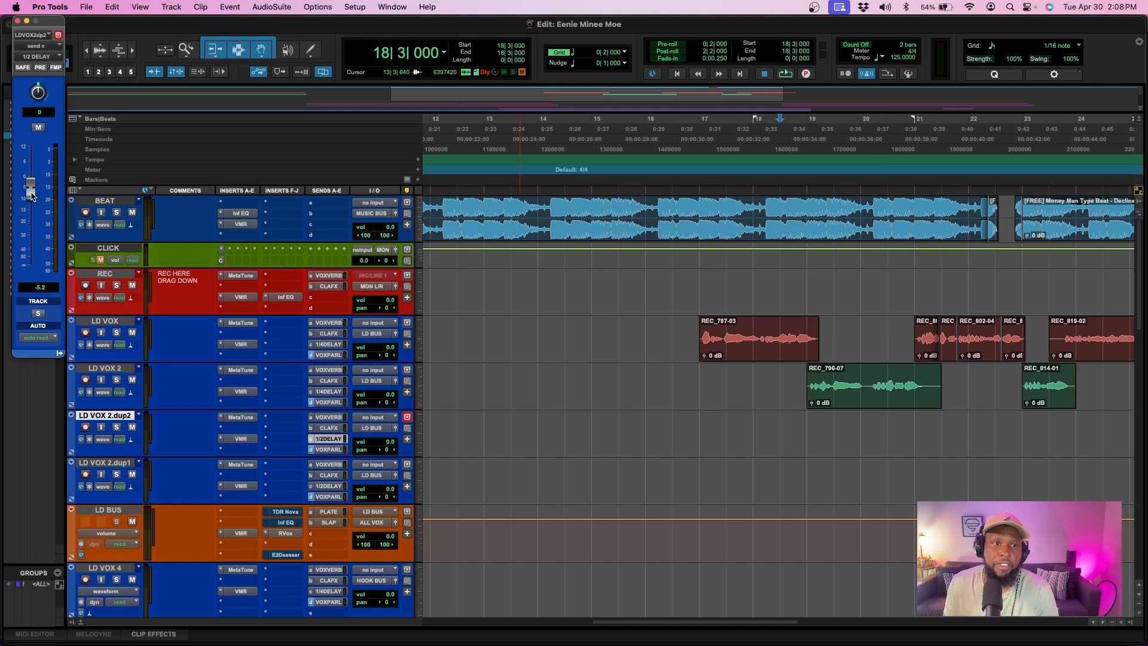
Split the first LD VOX 2 vocal clip and move its two delay-throw phrases down to the duplicate track at the same timeline position
{"action": "left_click", "coordinate": [886, 380]}
{"action": "key", "text": "b"}
{"action": "left_click_drag", "start_coordinate": [911, 405], "coordinate": [912, 445]}
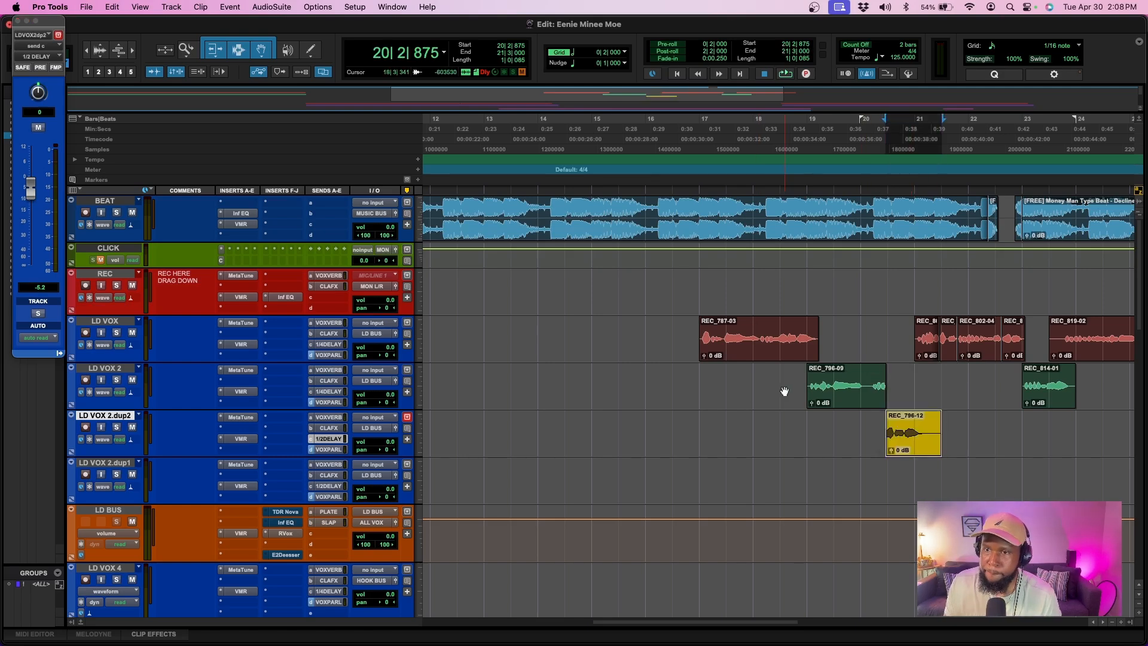
{"action": "left_click_drag", "start_coordinate": [831, 381], "coordinate": [848, 446]}
{"action": "key", "text": "b"}
Play the song from 18|3|000 to hear the delay throws on the duplicate track
{"action": "left_click", "coordinate": [775, 289]}
{"action": "key", "text": "space"}
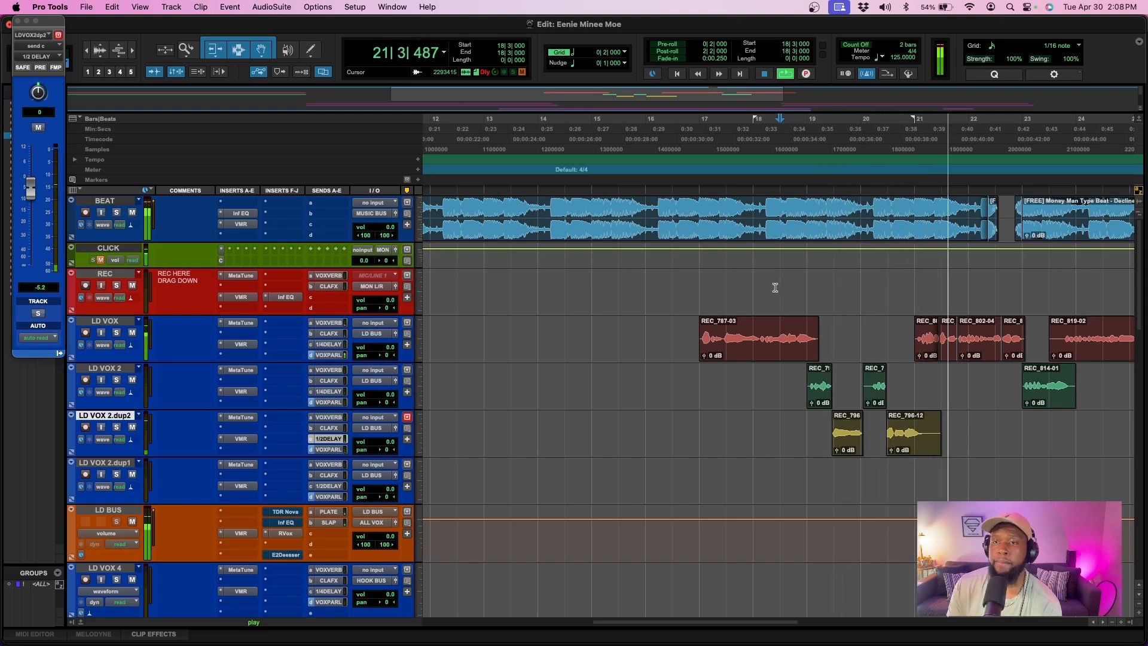
{"action": "key", "text": "space"}
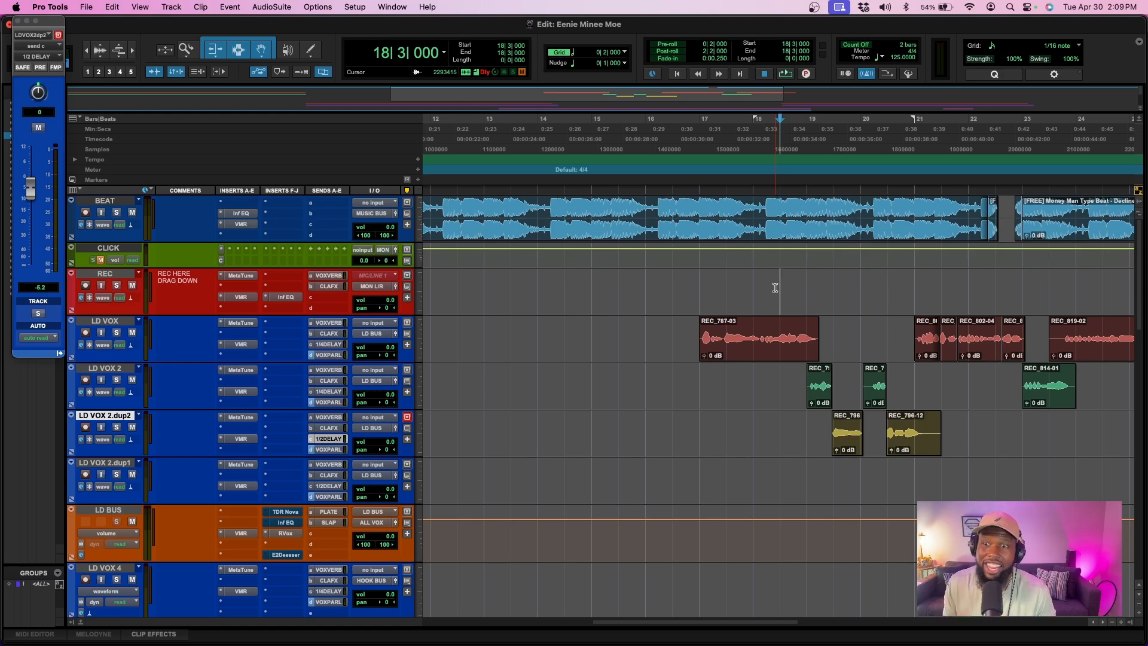
Pull the PAR track's volume all the way down to -∞
{"action": "scroll", "coordinate": [270, 442], "scroll_direction": "down", "scroll_amount": 10}
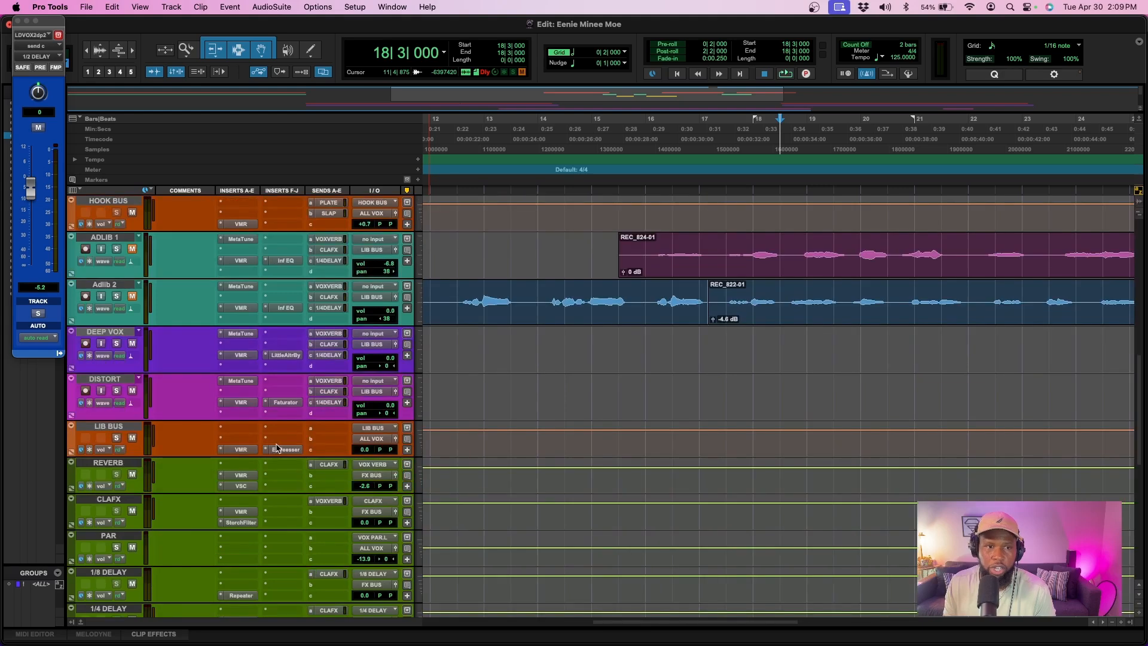
{"action": "scroll", "coordinate": [251, 436], "scroll_direction": "down", "scroll_amount": 5}
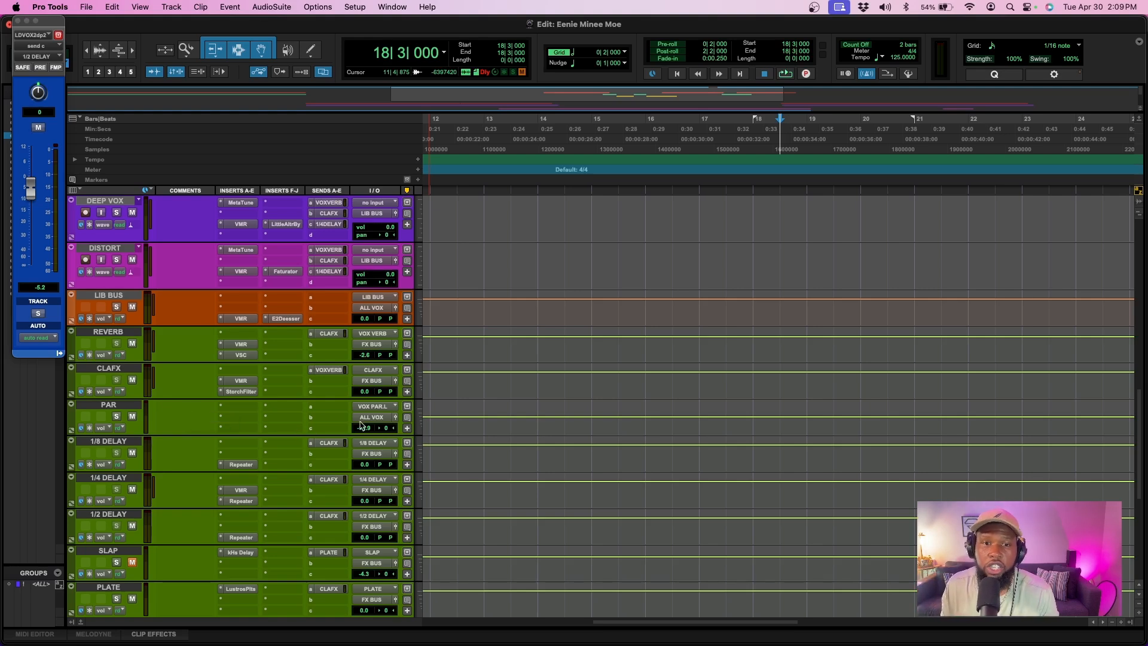
{"action": "left_click_drag", "start_coordinate": [360, 427], "coordinate": [352, 593]}
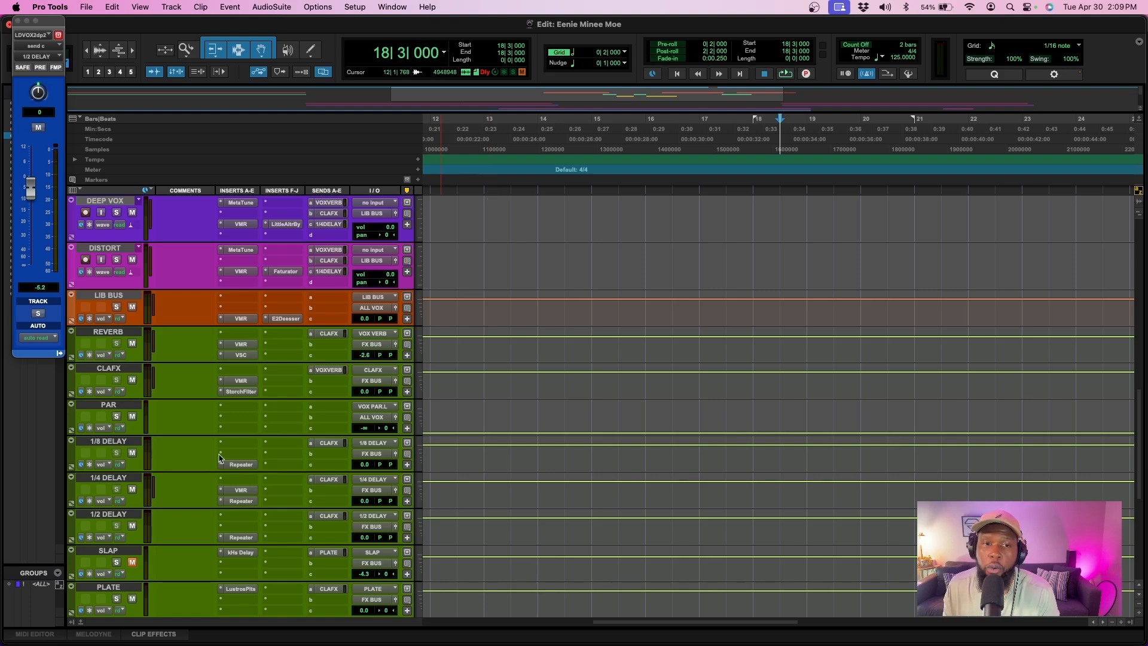
Search the plug-ins for "virt" and insert Virtual Mix Rack (mono) on the PAR track
{"action": "left_click", "coordinate": [243, 423]}
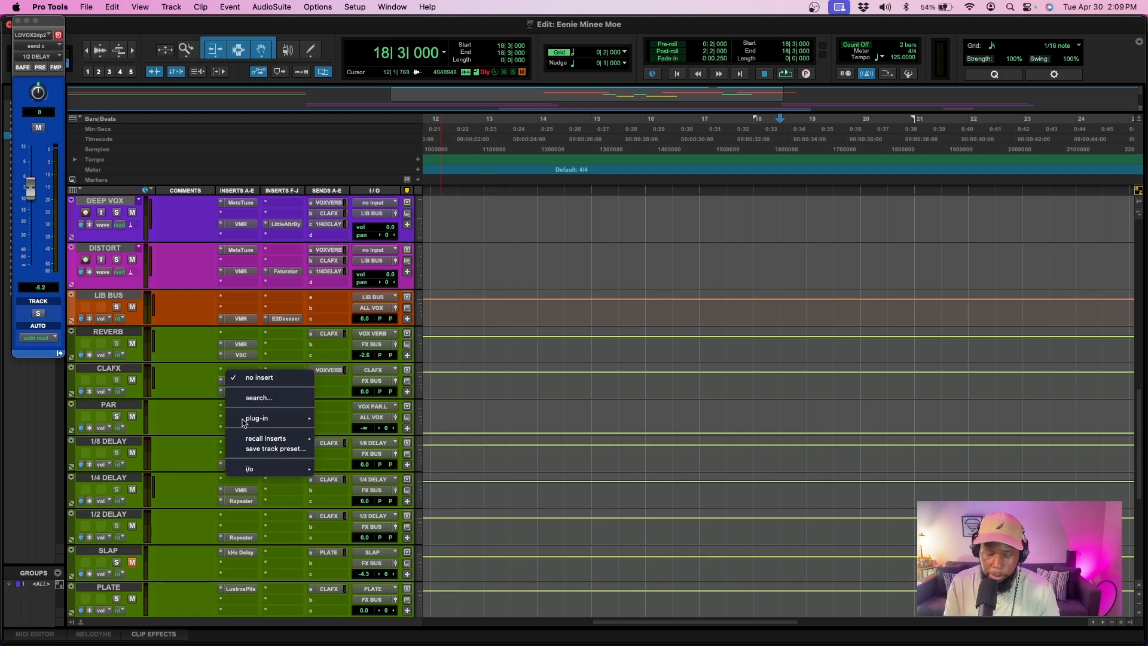
{"action": "key", "text": "s"}
{"action": "key", "text": "Return"}
{"action": "type", "text": "ir"}
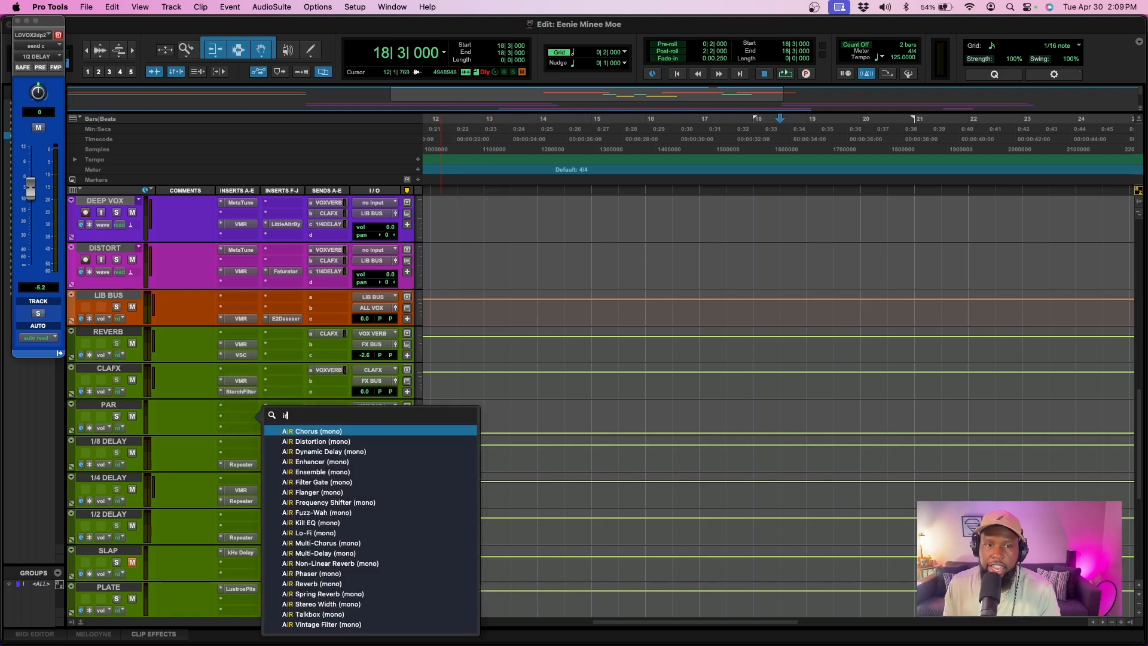
{"action": "key", "text": "BackSpace"}
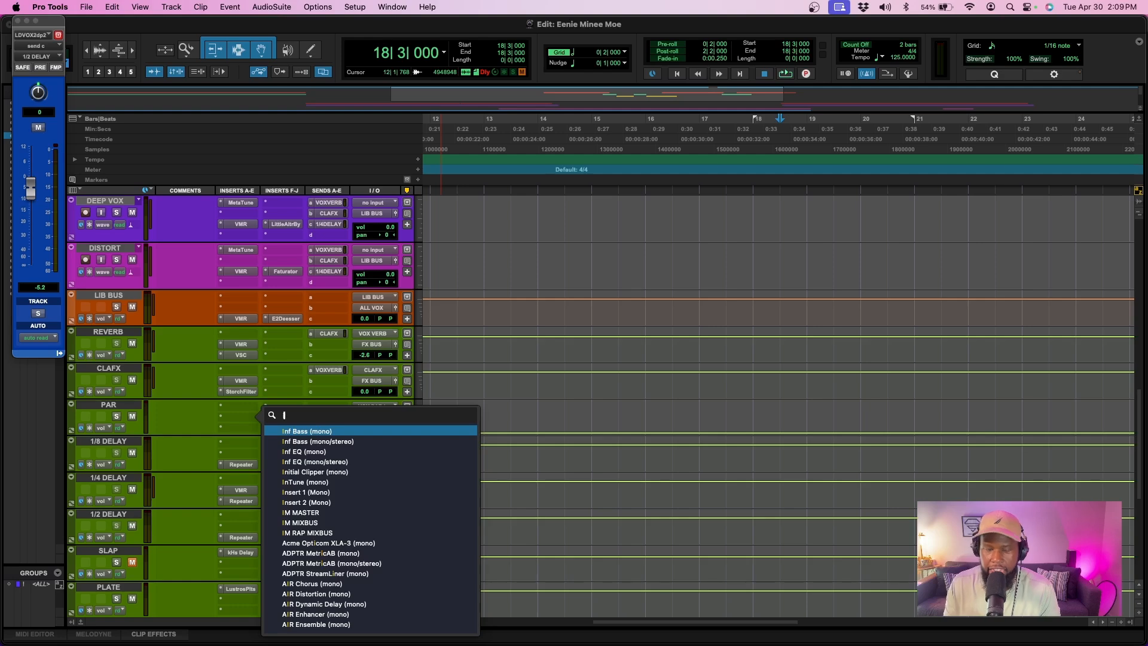
{"action": "key", "text": "BackSpace"}
{"action": "type", "text": "virt"}
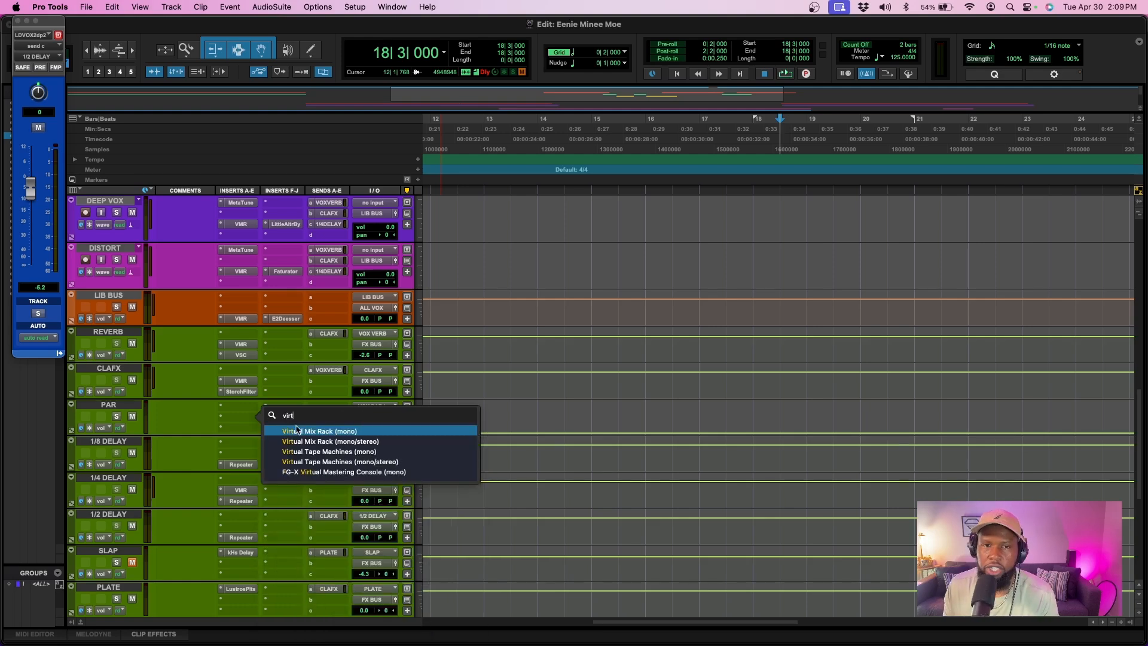
{"action": "left_click", "coordinate": [297, 431]}
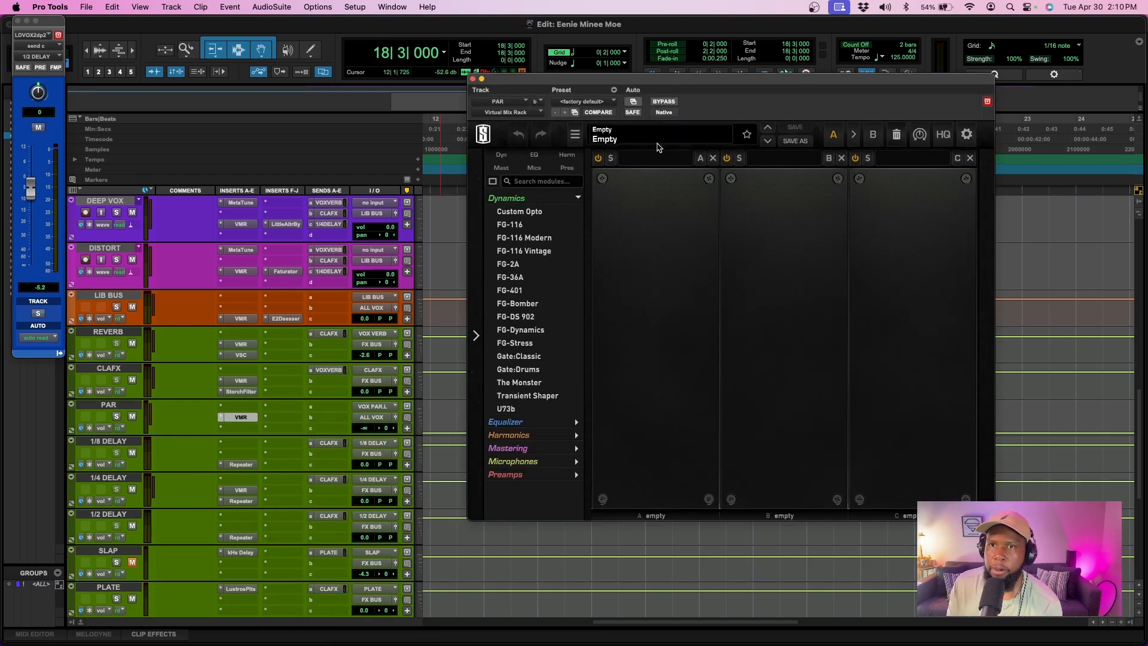
Load the PCOMP preset from the VVS user presets in Virtual Mix Rack and reposition the plug-in window
{"action": "left_click", "coordinate": [658, 147]}
{"action": "mouse_move", "coordinate": [644, 369]}
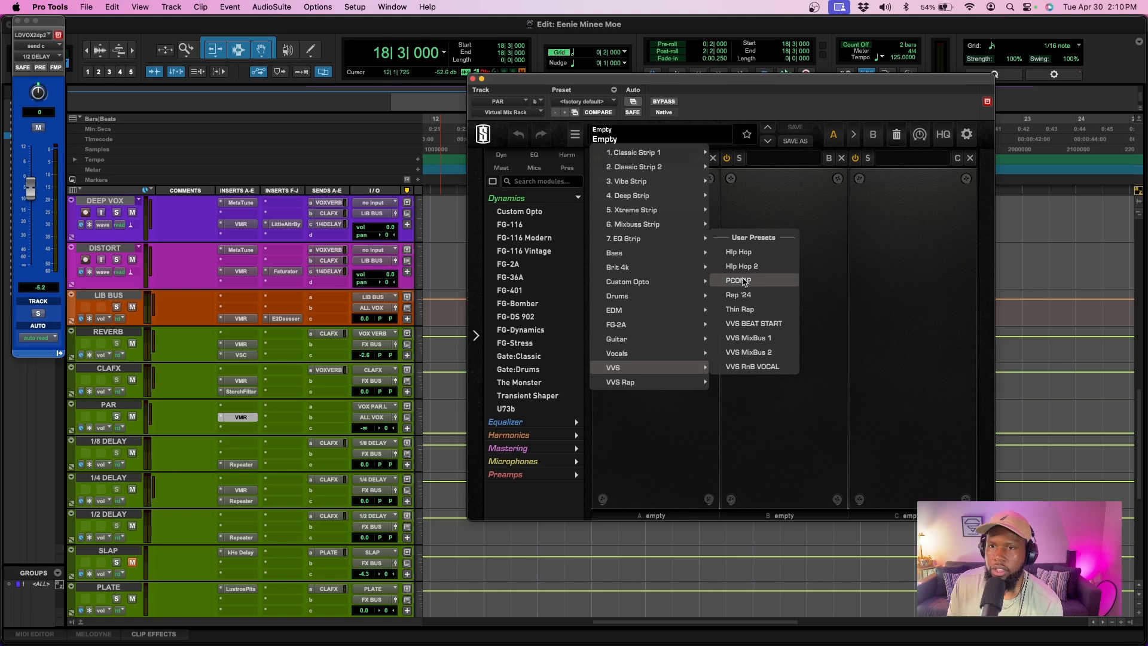
{"action": "left_click", "coordinate": [743, 279]}
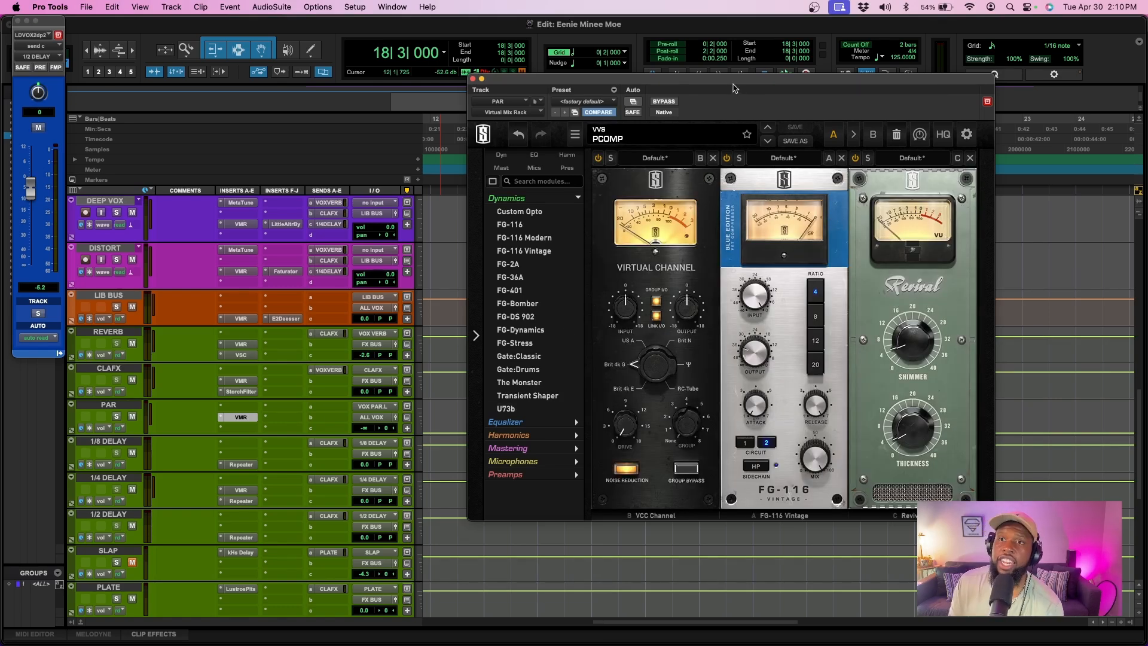
{"action": "left_click_drag", "start_coordinate": [729, 85], "coordinate": [605, 106]}
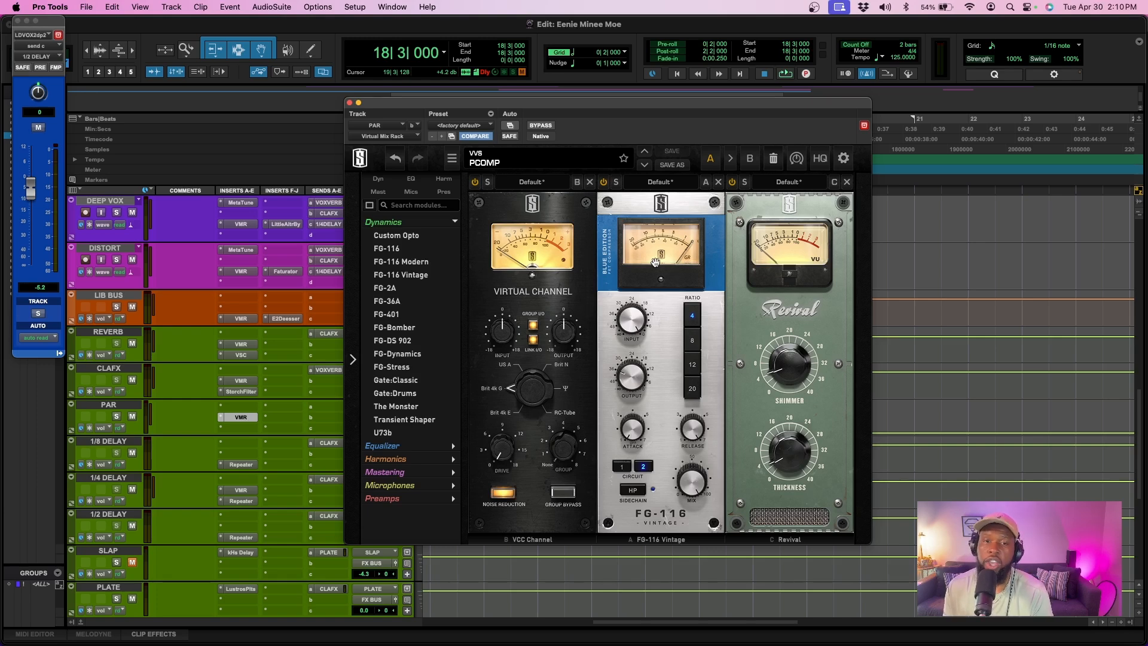
Raise the PAR track's volume to -14.5 dB while auditioning the song from 18|3|000, then close Virtual Mix Rack
{"action": "key", "text": "space"}
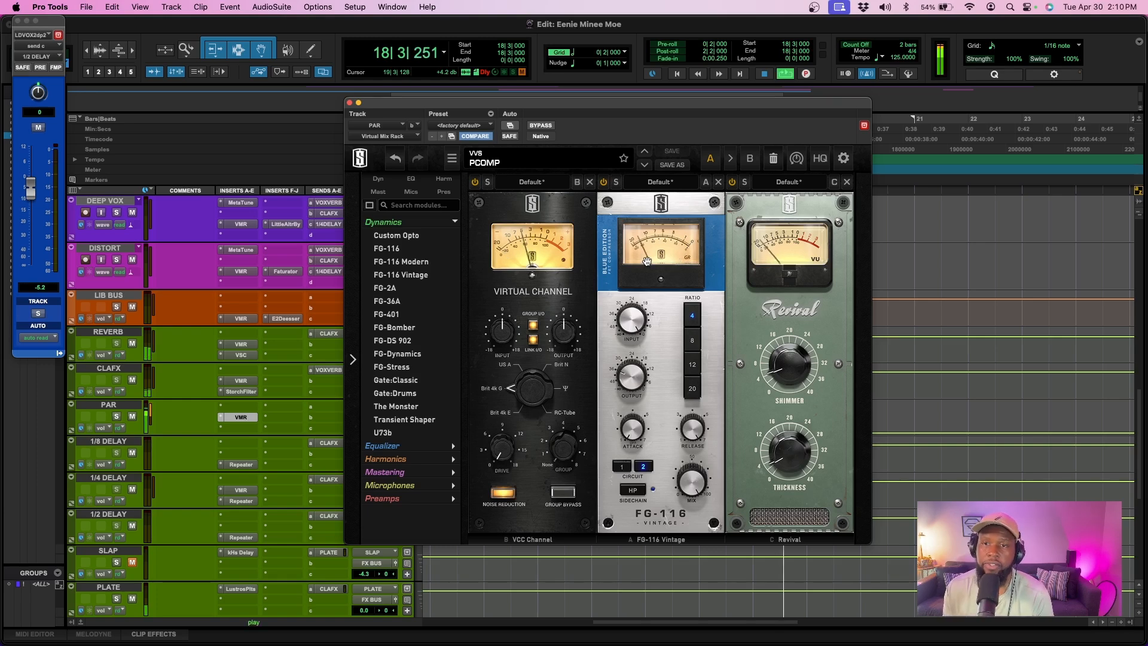
{"action": "left_click_drag", "start_coordinate": [487, 105], "coordinate": [611, 90]}
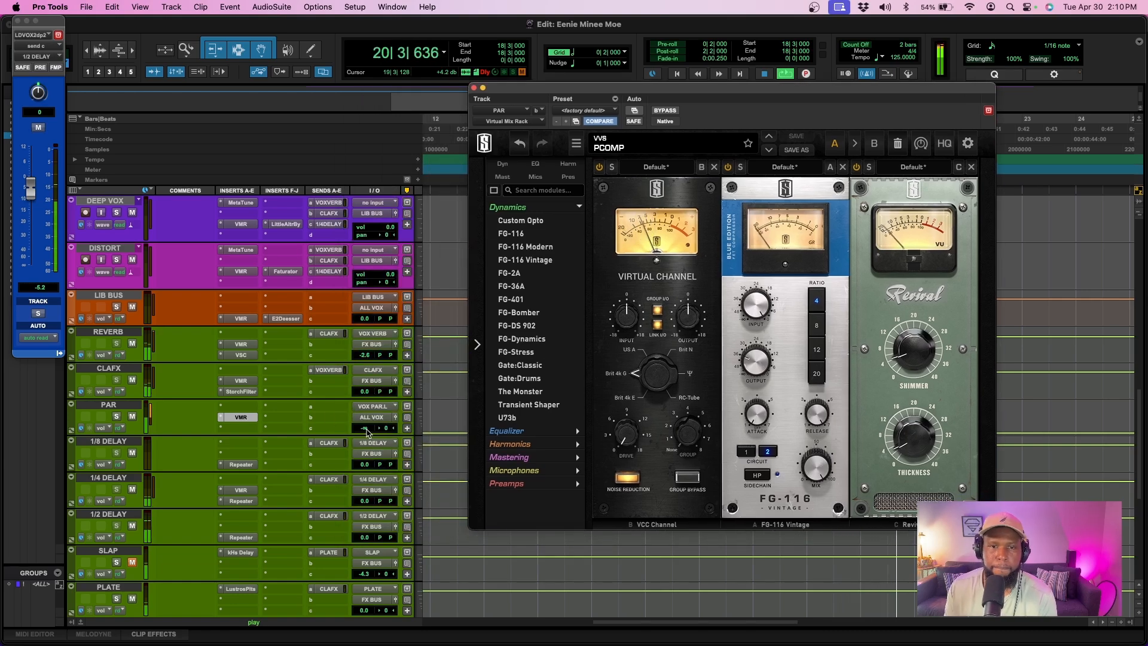
{"action": "left_click_drag", "start_coordinate": [366, 427], "coordinate": [370, 412]}
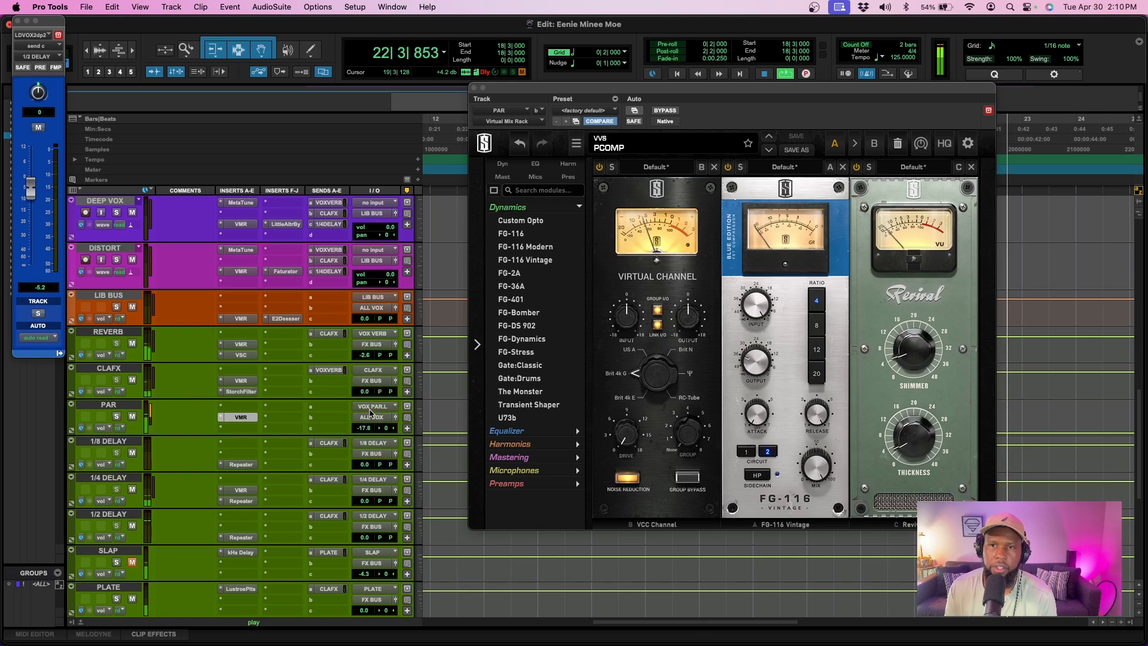
{"action": "key", "text": "space"}
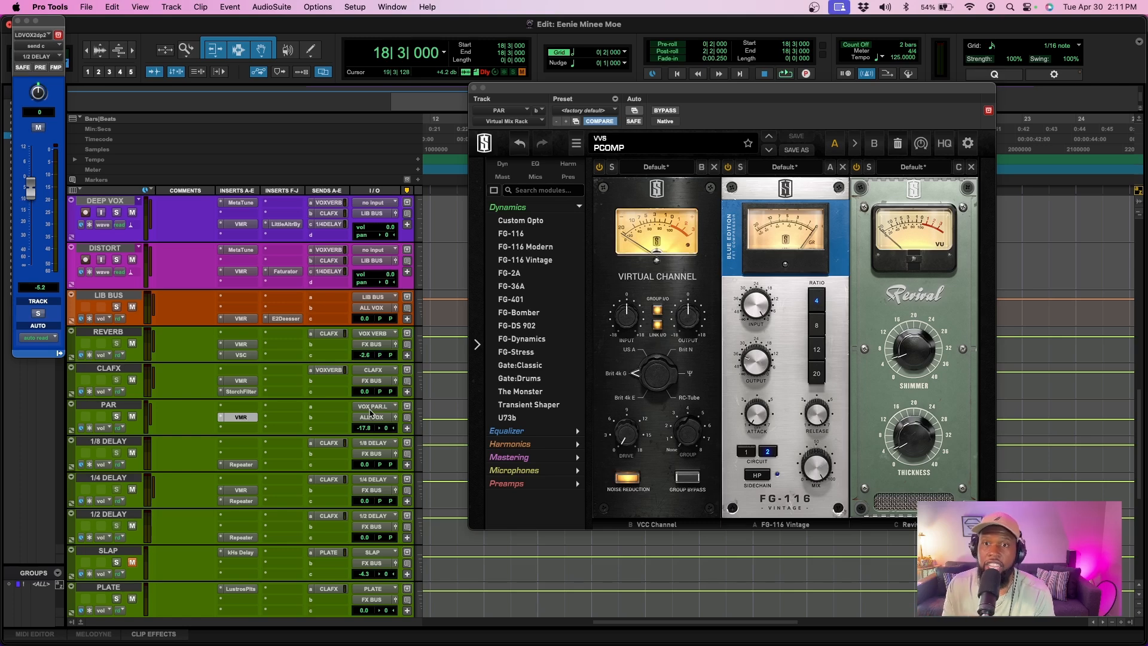
{"action": "key", "text": "space"}
{"action": "mouse_move", "coordinate": [370, 429]}
{"action": "left_mouse_down"}
{"action": "mouse_move", "coordinate": [369, 463]}
{"action": "mouse_move", "coordinate": [366, 386]}
{"action": "mouse_move", "coordinate": [365, 409]}
{"action": "left_mouse_up"}
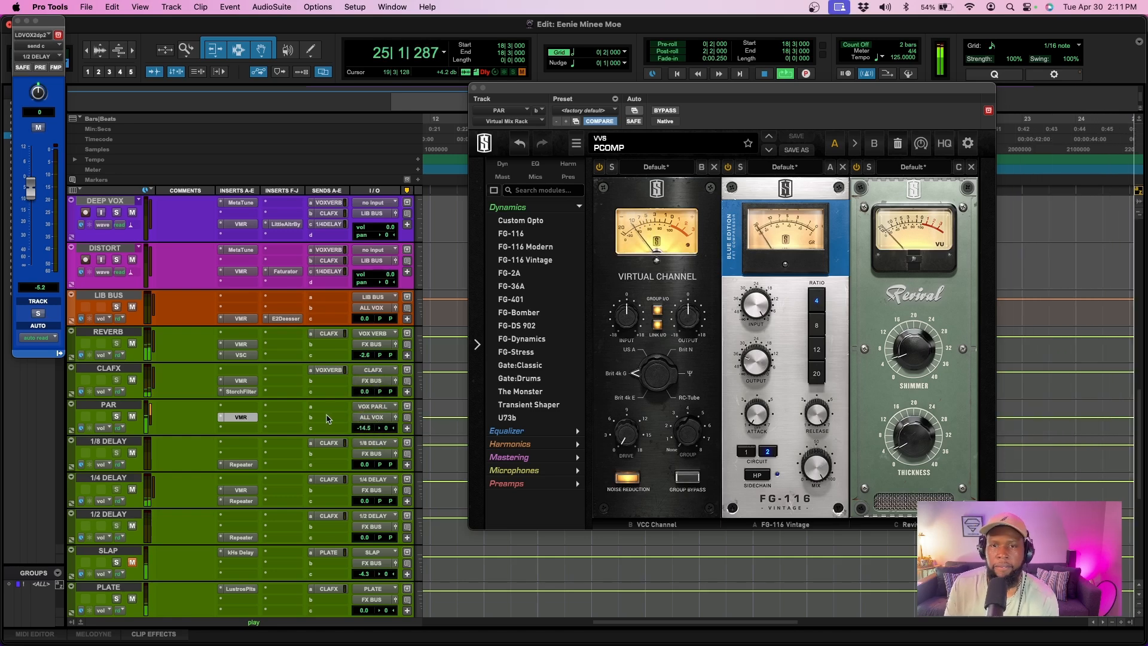
{"action": "key", "text": "space"}
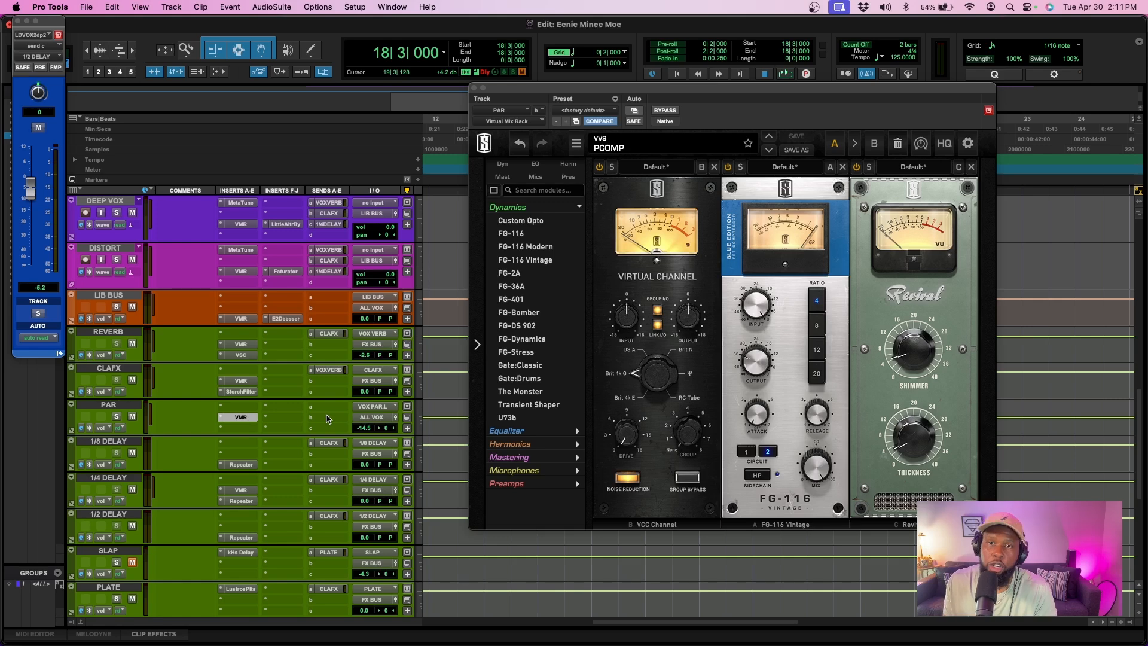
{"action": "left_click", "coordinate": [474, 88]}
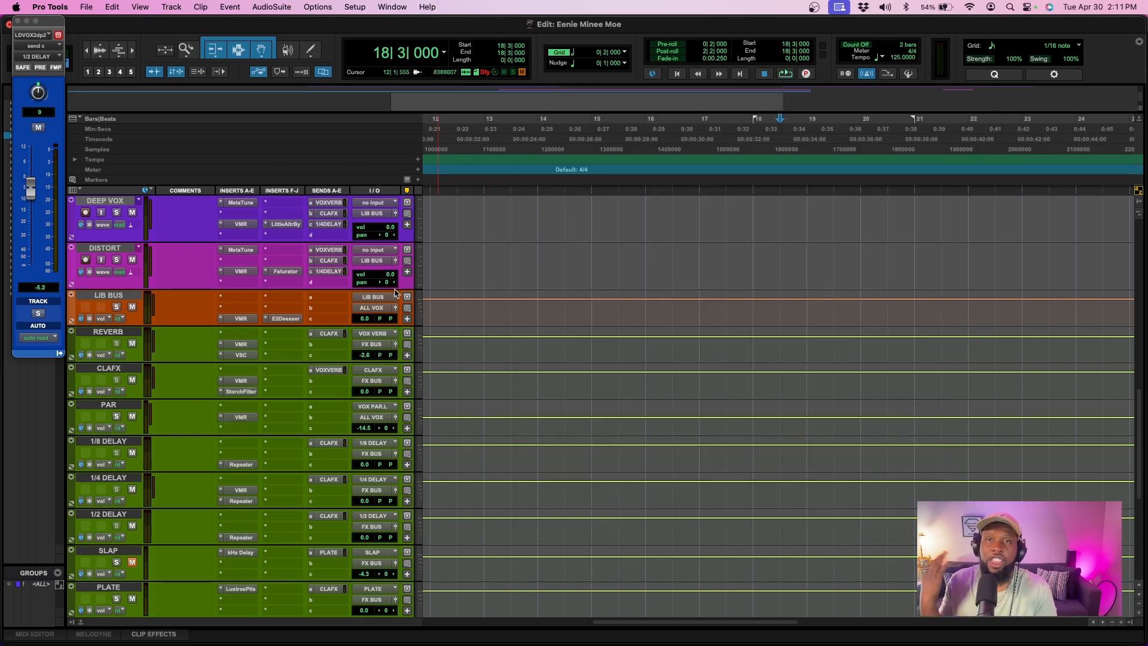
Search the plug-ins for "dyn" and insert Dyn3 Compressor/Limiter (stereo) on the MUSIC BUS track
{"action": "scroll", "coordinate": [317, 374], "scroll_direction": "down", "scroll_amount": 5}
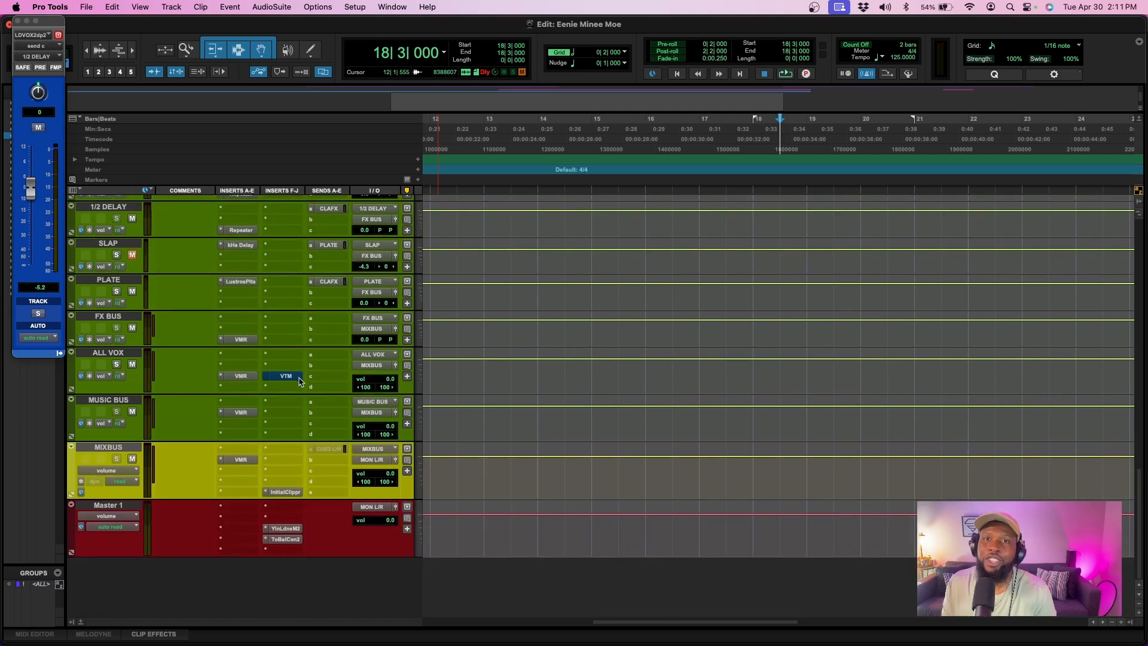
{"action": "left_click", "coordinate": [280, 423]}
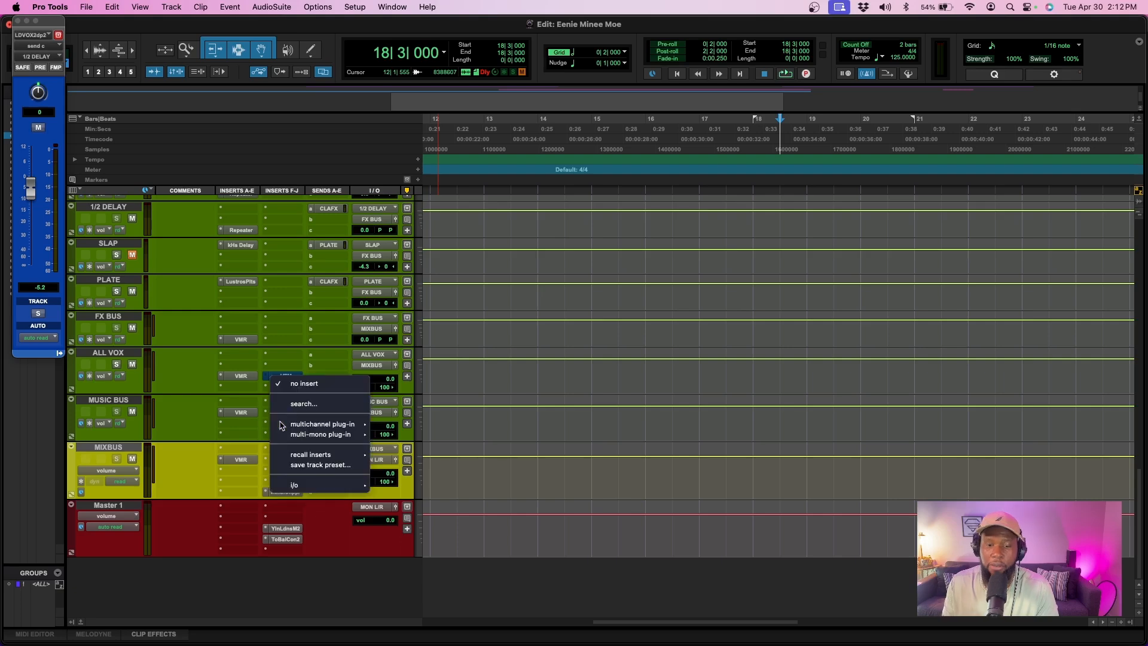
{"action": "type", "text": "d"}
{"action": "type", "text": "yn"}
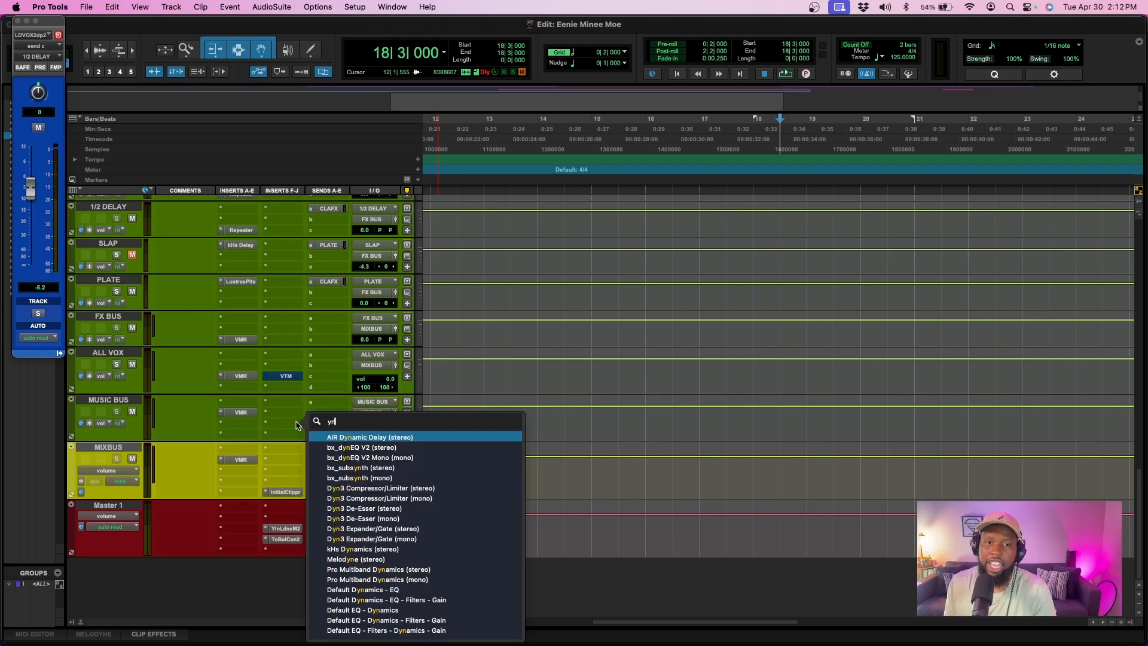
{"action": "left_click", "coordinate": [375, 488]}
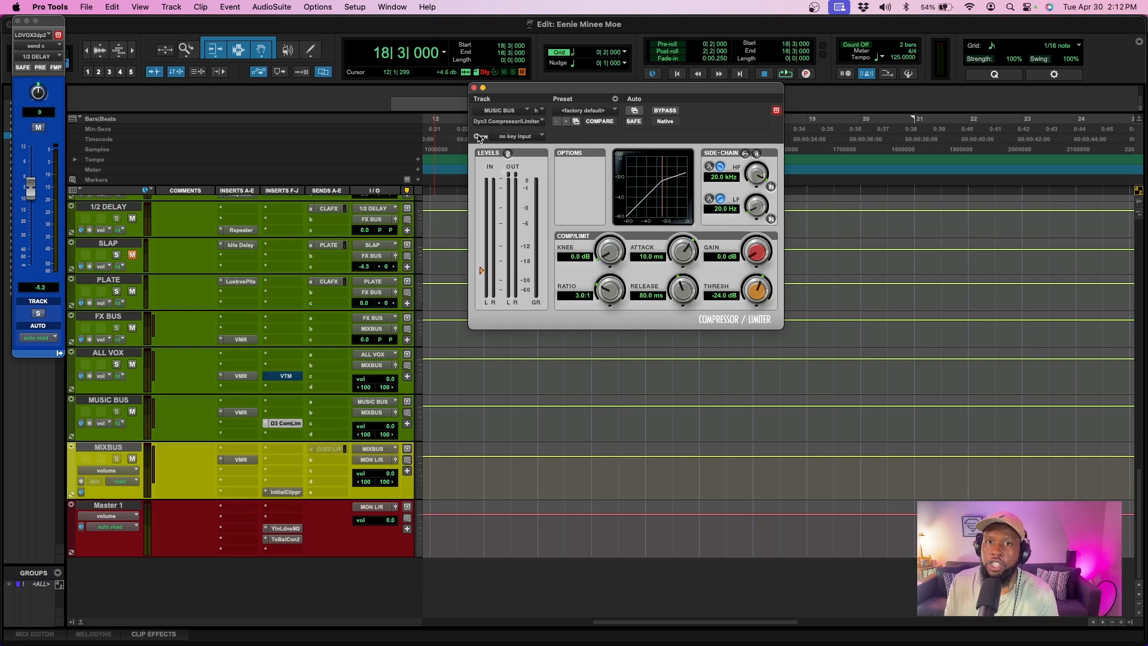
Set the MUSIC BUS compressor's key input to the VOX PAR.L bus and enable its external side-chain
{"action": "left_click", "coordinate": [527, 139]}
{"action": "mouse_move", "coordinate": [520, 148]}
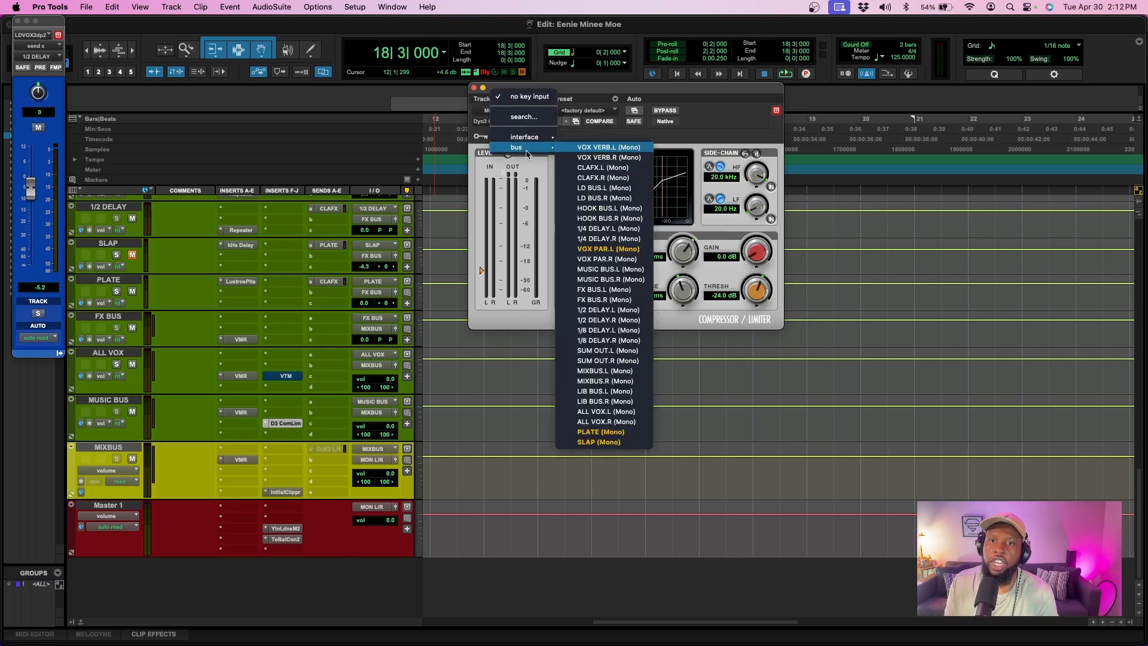
{"action": "left_click", "coordinate": [627, 249]}
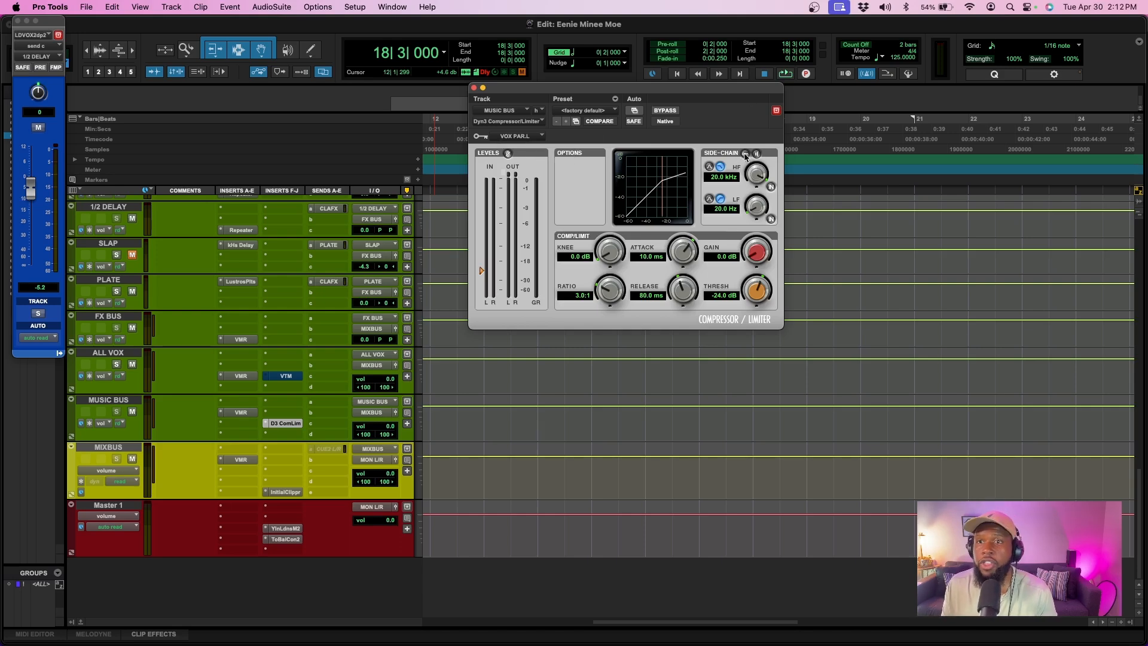
{"action": "left_click", "coordinate": [746, 154]}
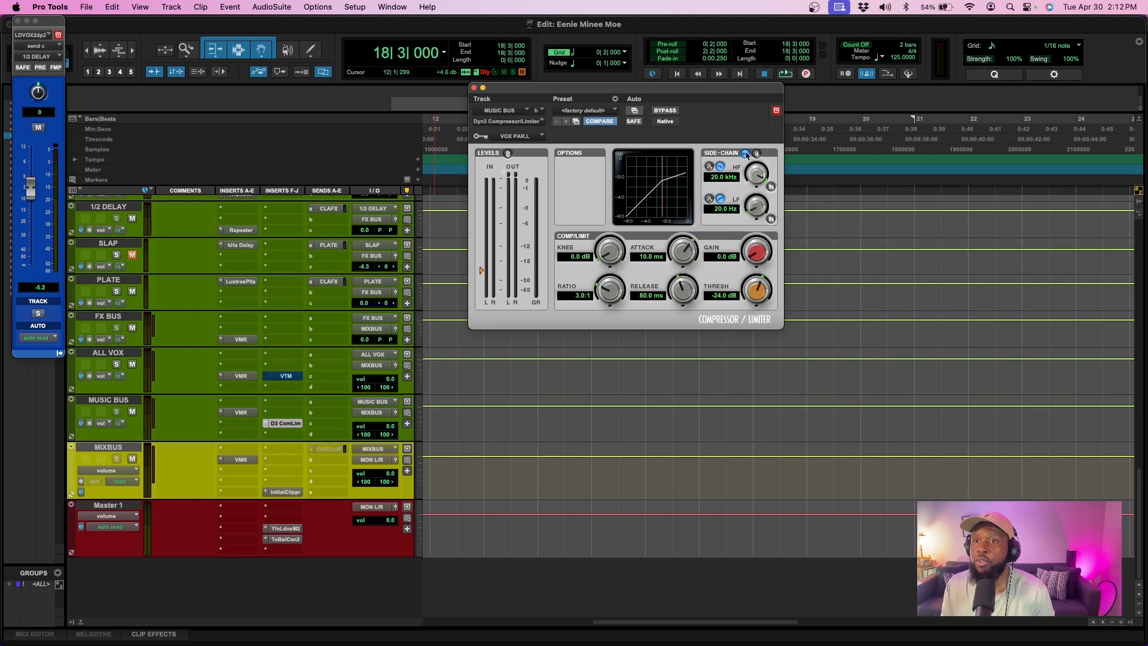
{"action": "left_click", "coordinate": [746, 155]}
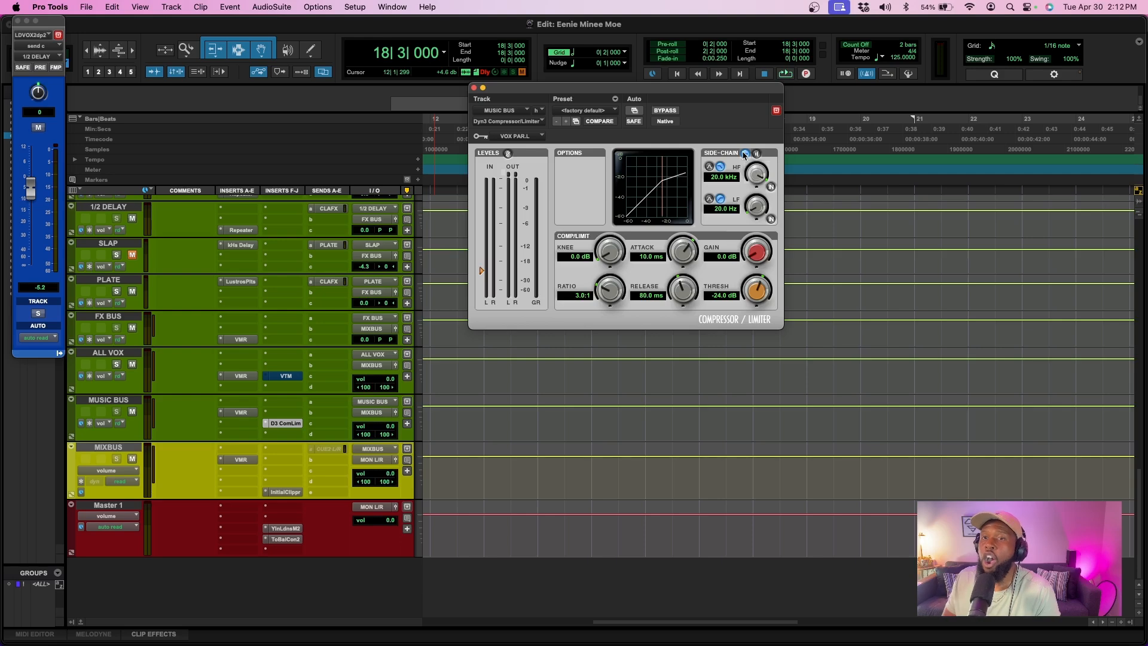
{"action": "left_click", "coordinate": [746, 154]}
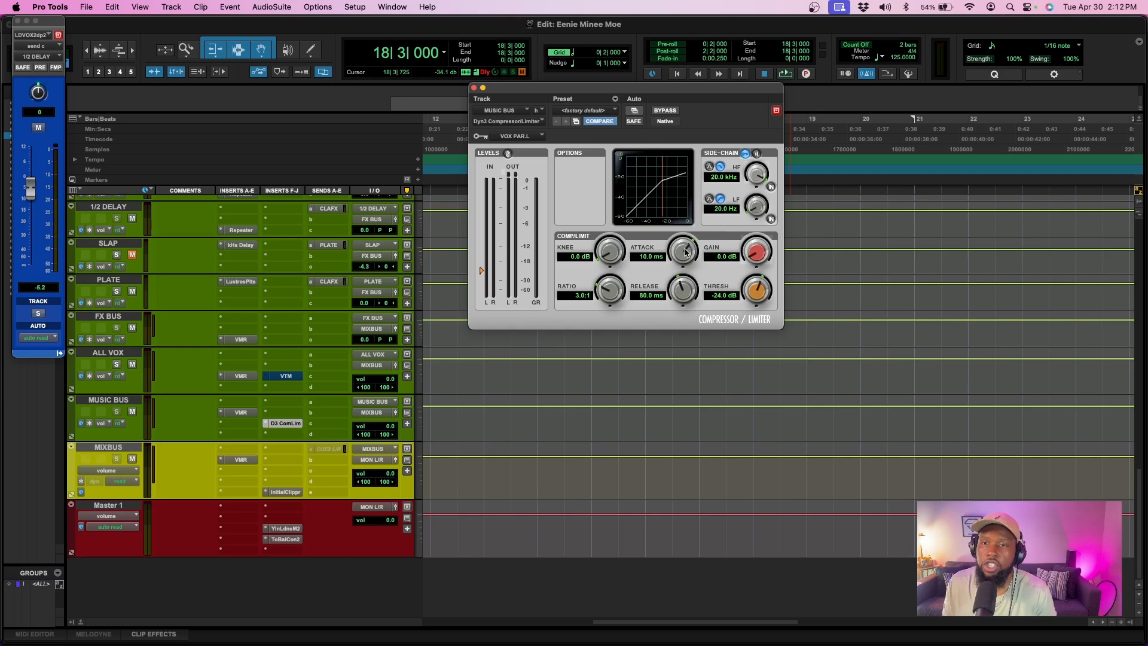
Set the MUSIC BUS compressor's attack to 2.9 ms and its knee to 6.7 dB
{"action": "left_click_drag", "start_coordinate": [683, 251], "coordinate": [685, 266]}
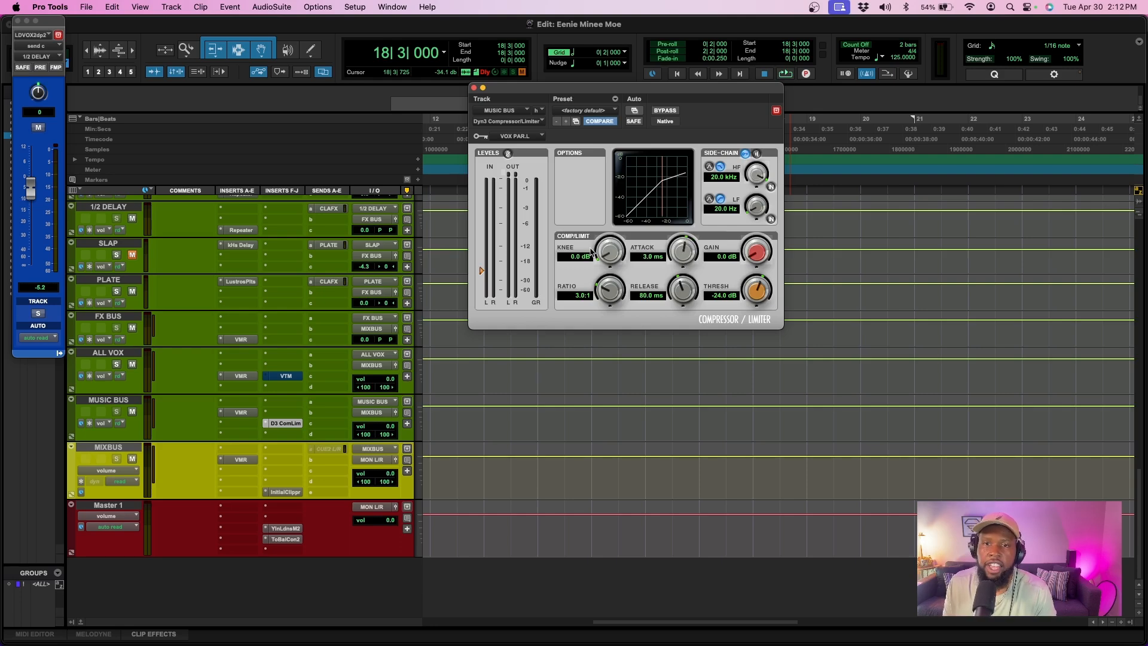
{"action": "left_click_drag", "start_coordinate": [602, 254], "coordinate": [603, 234]}
{"action": "left_click_drag", "start_coordinate": [686, 251], "coordinate": [686, 253]}
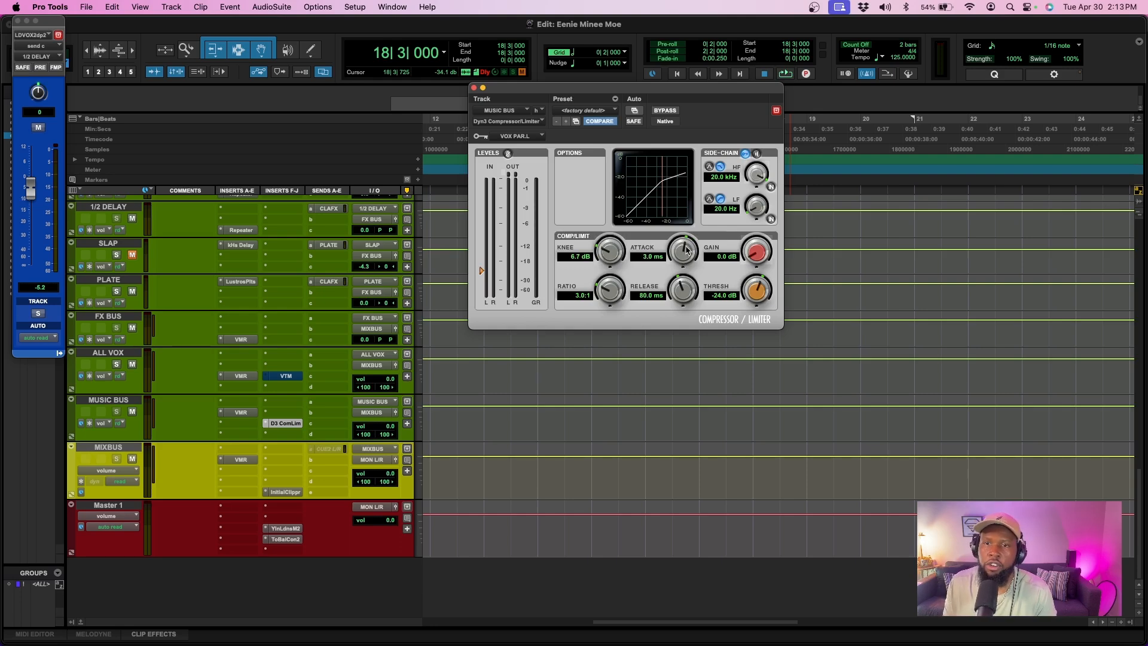
During playback, set the MUSIC BUS compressor's threshold to -18.3 dB and gain to 1.0 dB, and close the plug-in
{"action": "key", "text": "space"}
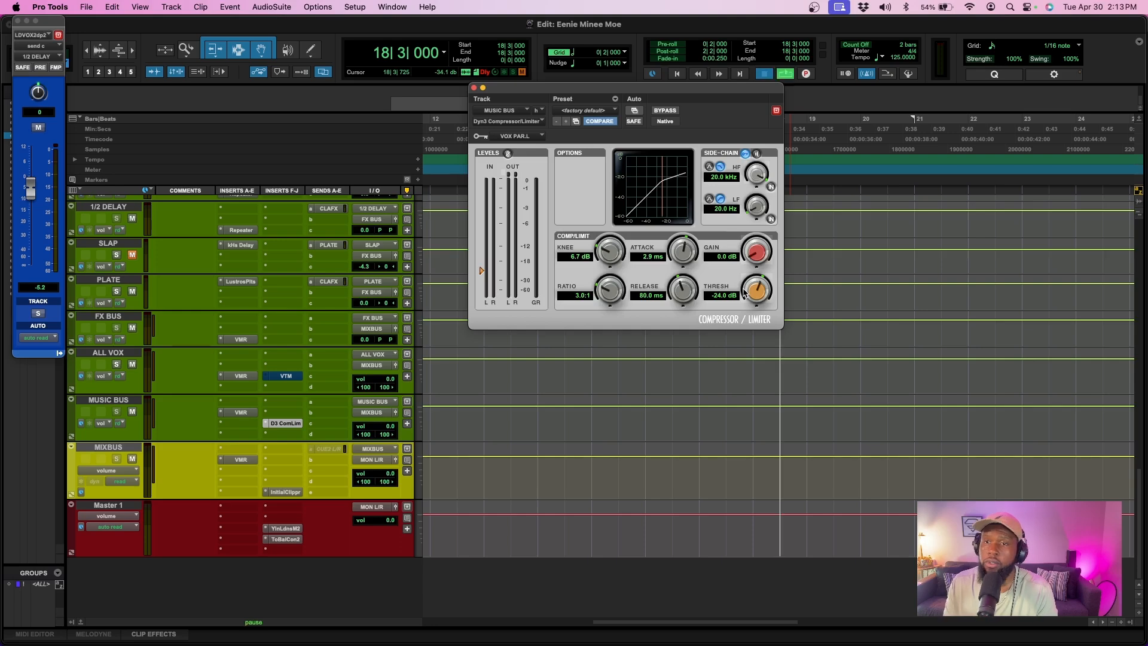
{"action": "left_click_drag", "start_coordinate": [761, 291], "coordinate": [756, 276]}
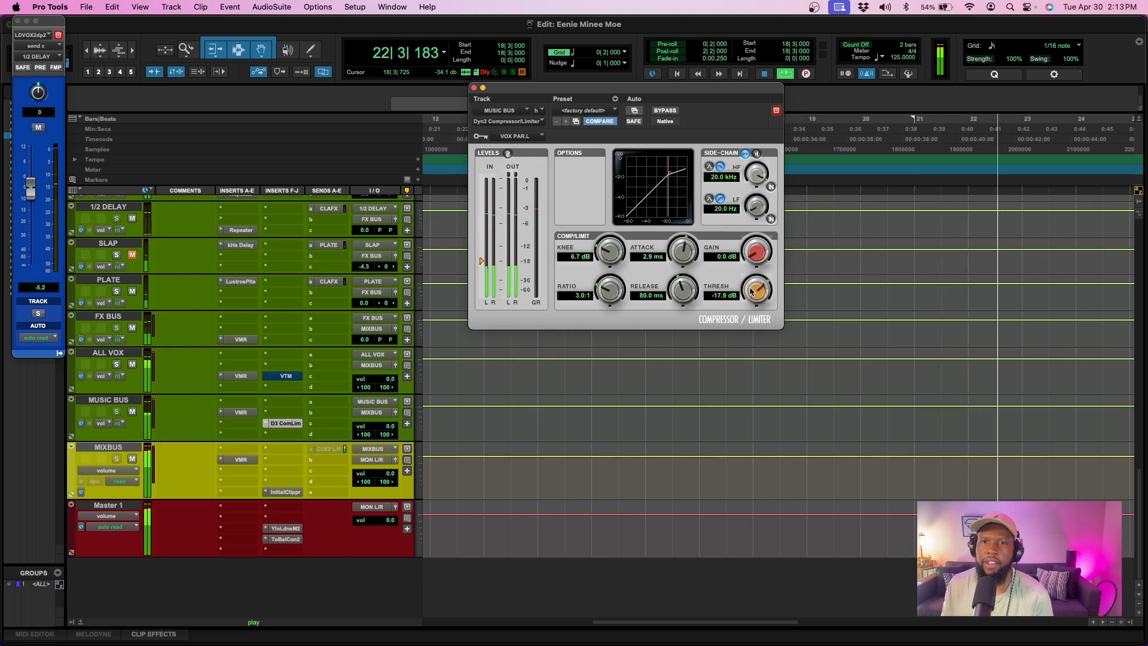
{"action": "left_click_drag", "start_coordinate": [751, 292], "coordinate": [752, 293]}
{"action": "left_click_drag", "start_coordinate": [753, 252], "coordinate": [752, 251]}
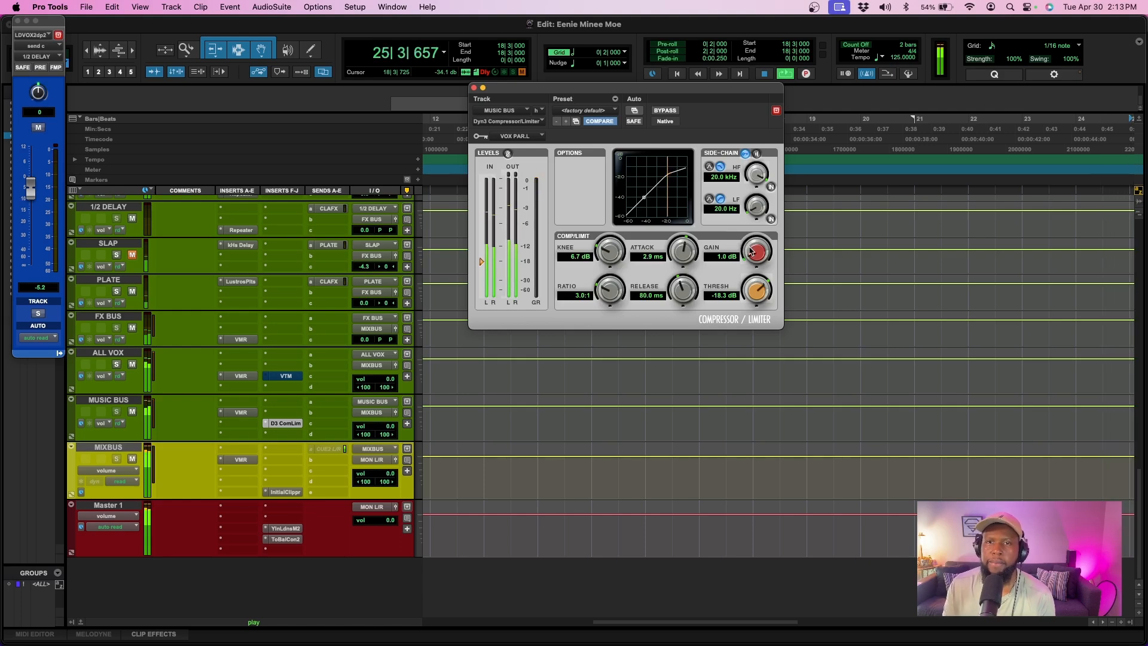
{"action": "key", "text": "space"}
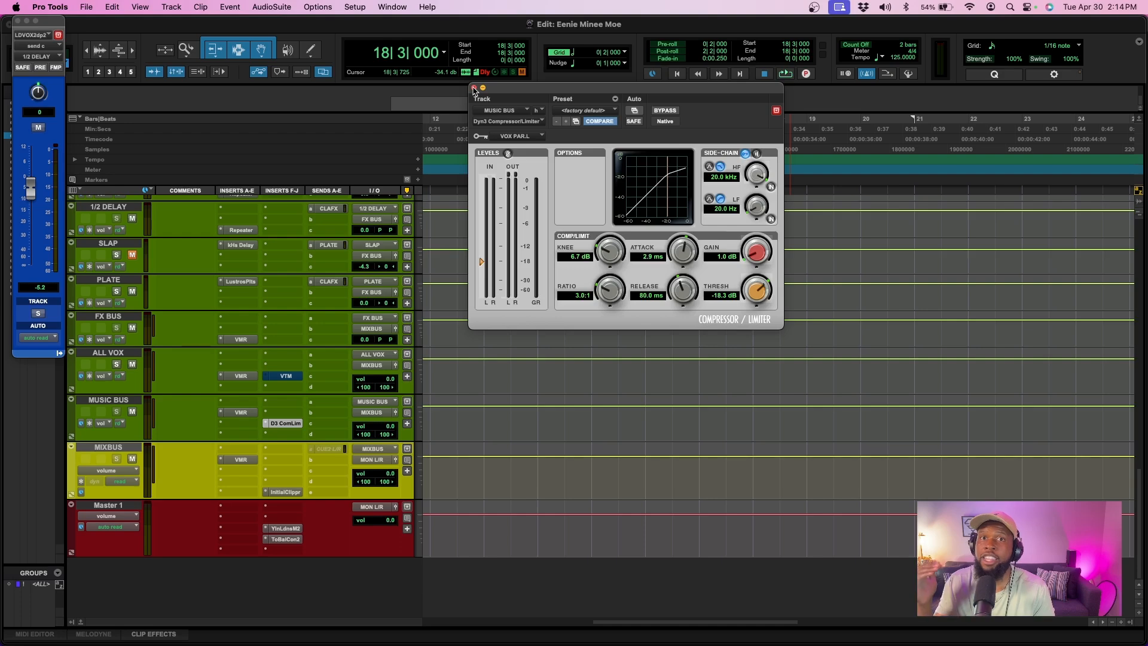
{"action": "left_click", "coordinate": [474, 88]}
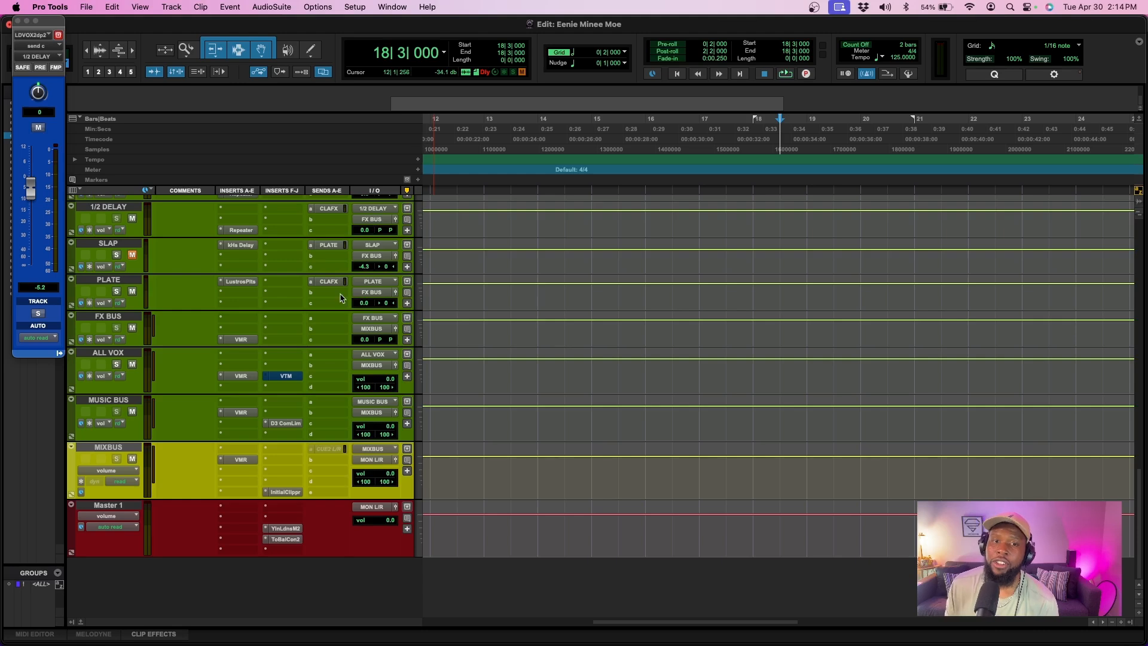
Inspect the Initial Clipper on the MIXBUS track and close its window
{"action": "left_click", "coordinate": [282, 492]}
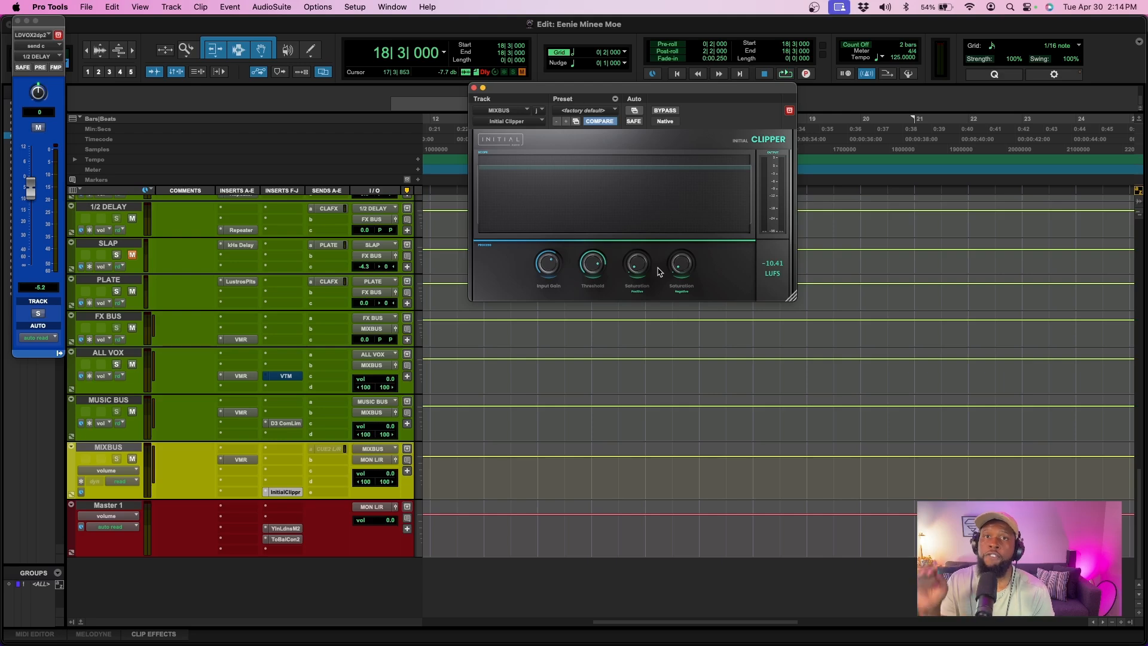
{"action": "left_click", "coordinate": [473, 87]}
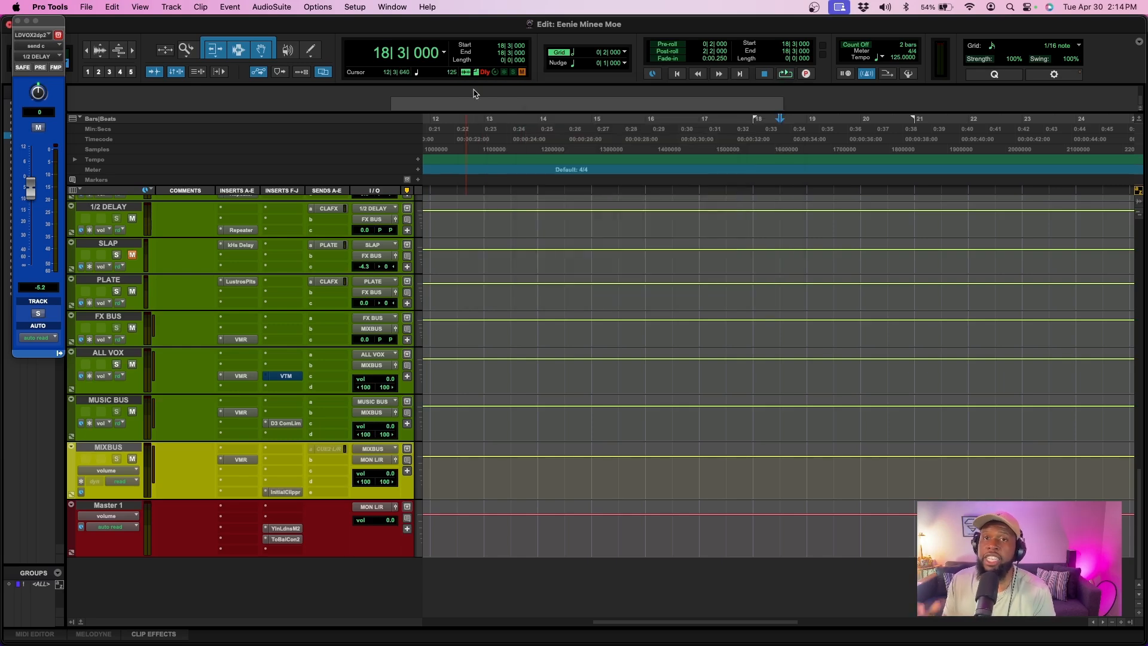